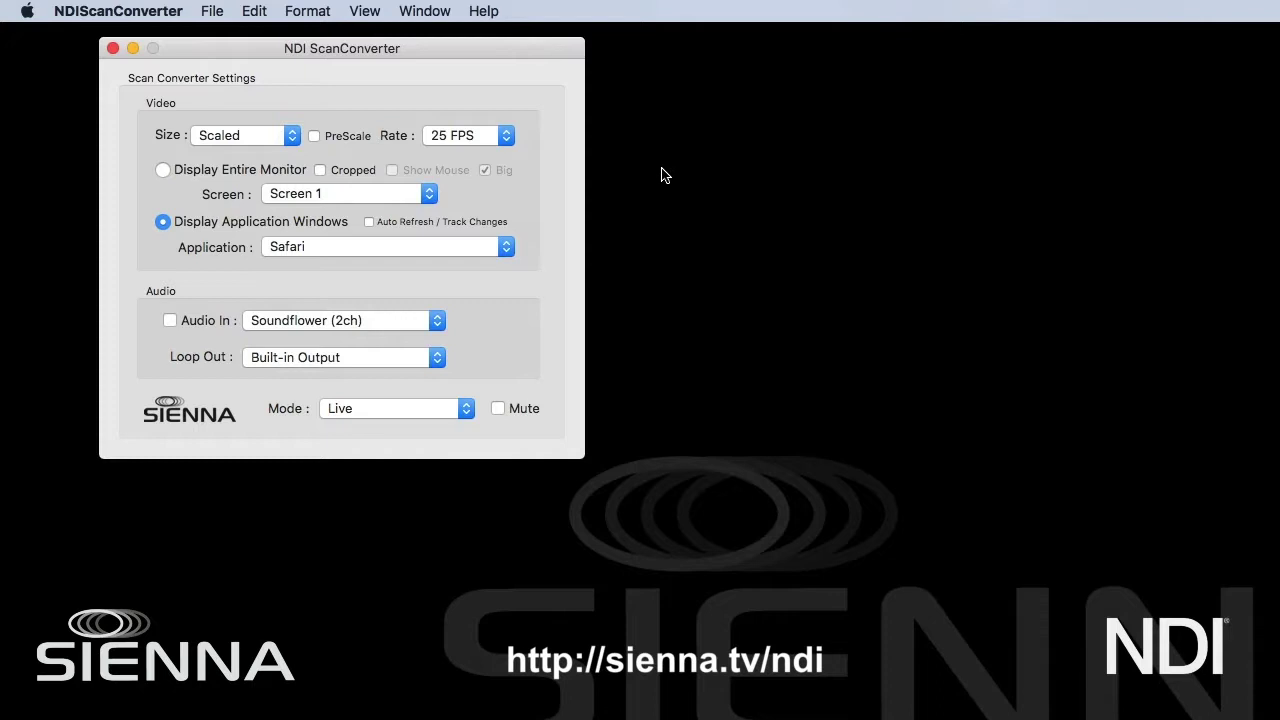
- Capture the entire monitor, keeping Screen 1 selected
left_click(198, 170)
left_click(333, 193)
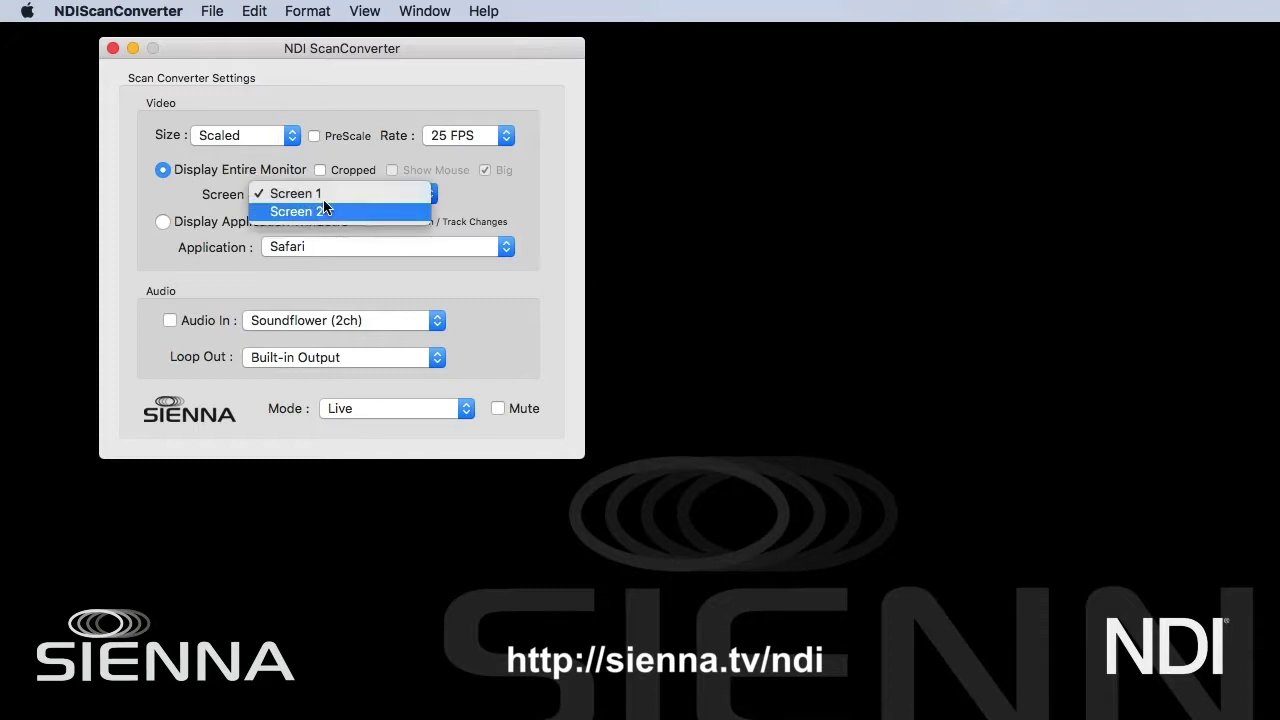
left_click(240, 201)
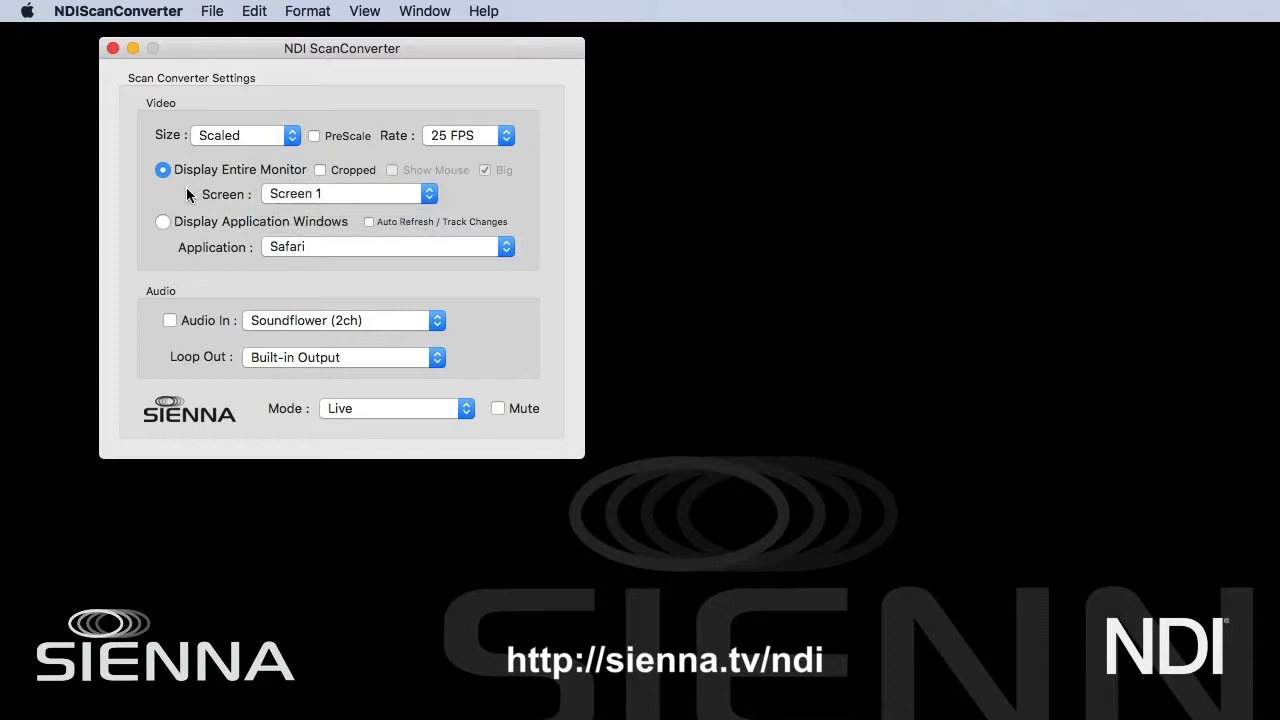
- Check the full-screen feed in NDI Monitor, then return to NDI ScanConverter
key("super+Tab")
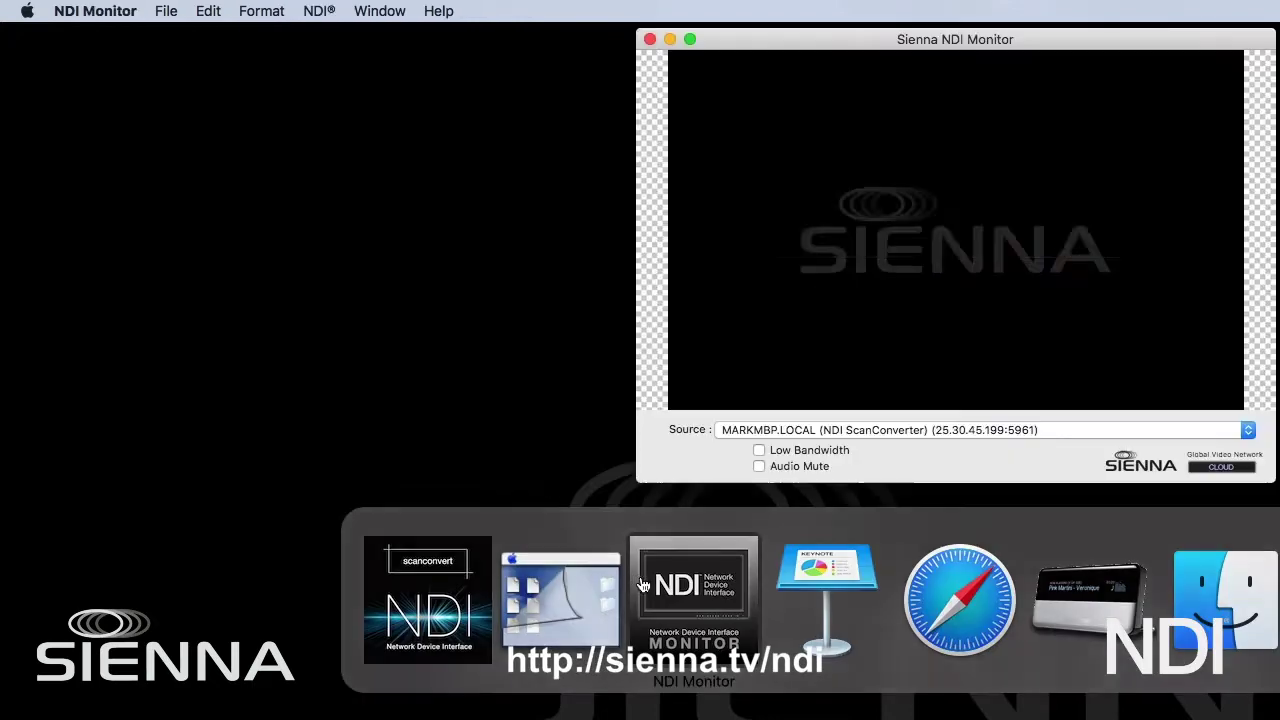
key("super+Tab")
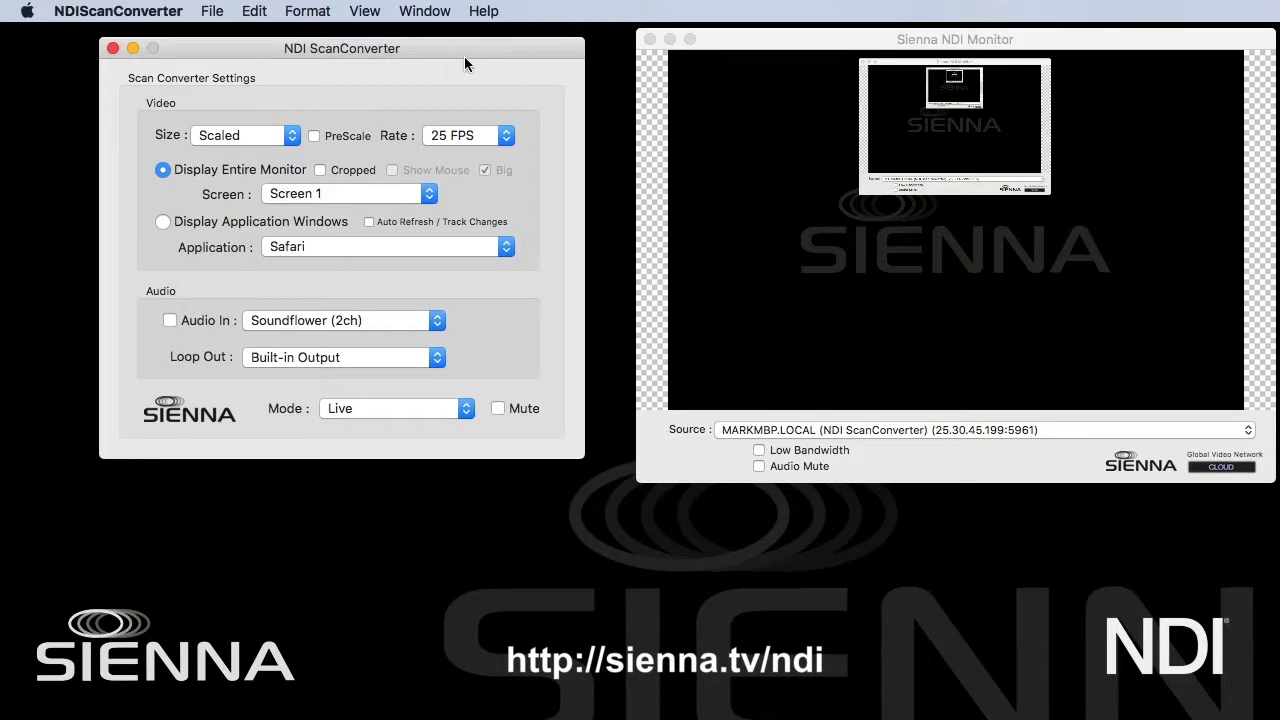
left_click(740, 49)
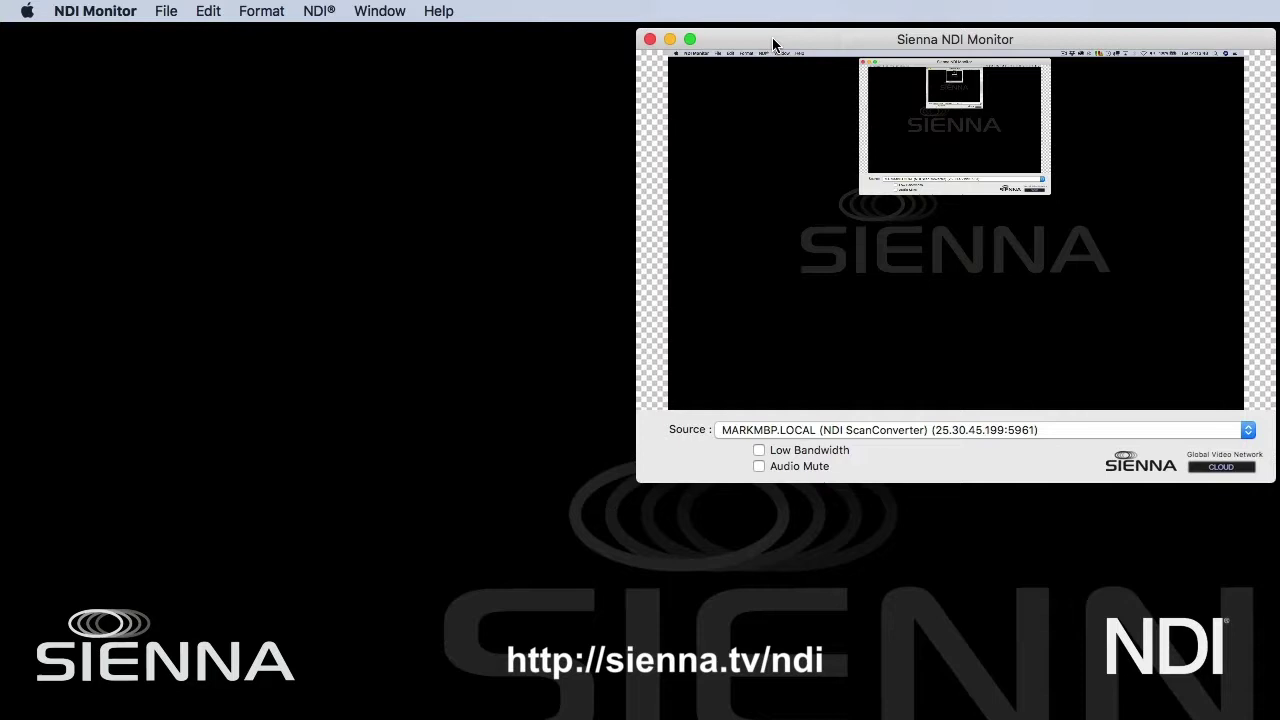
key("super+Tab")
left_click(577, 590)
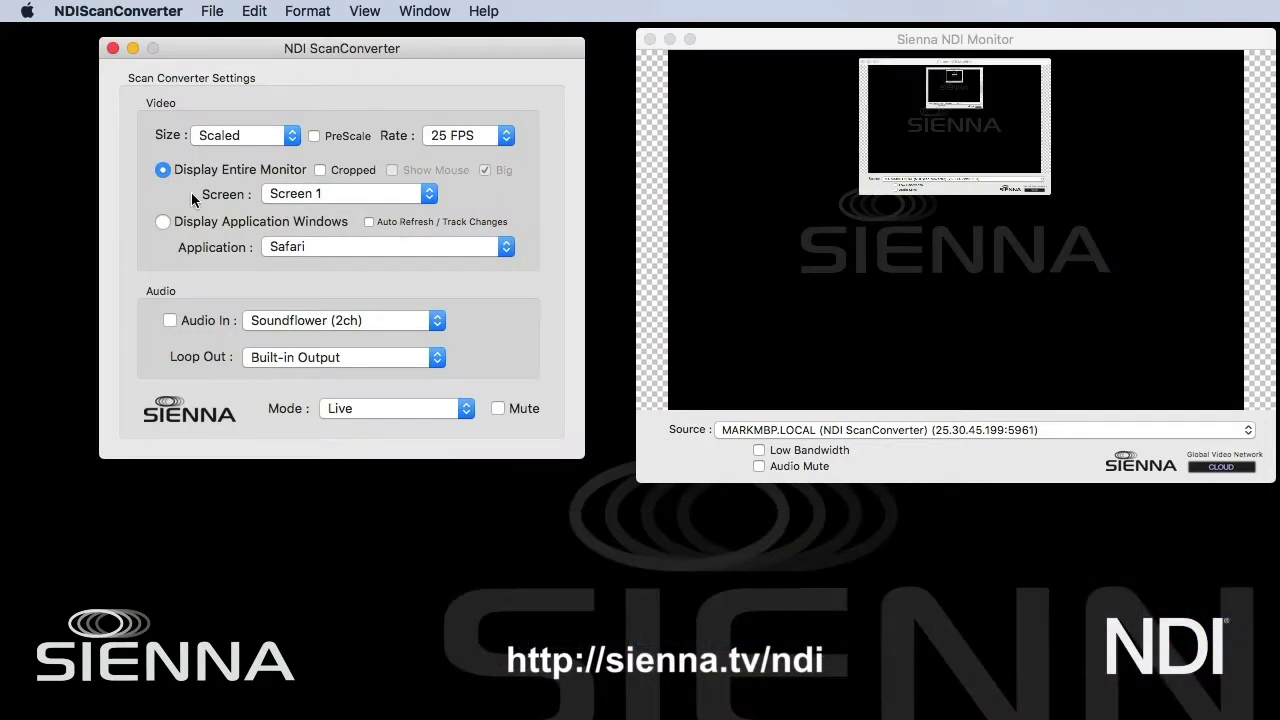
left_click(297, 195)
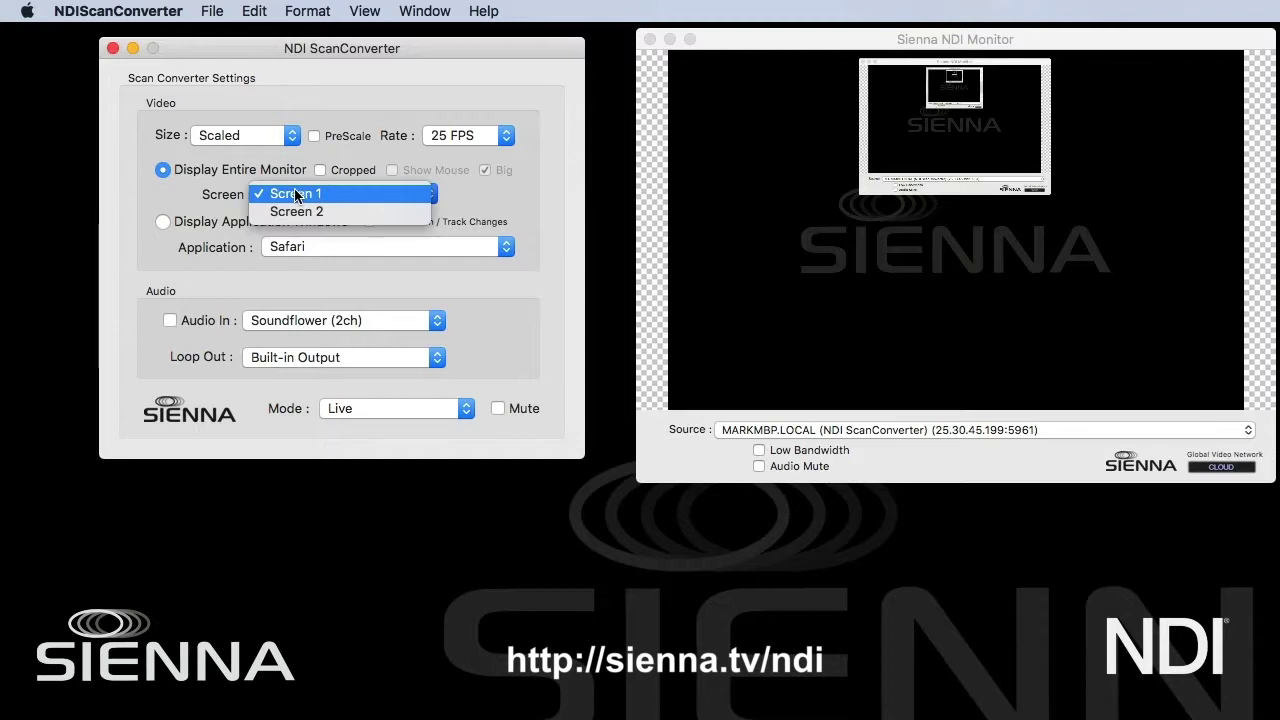
left_click(297, 195)
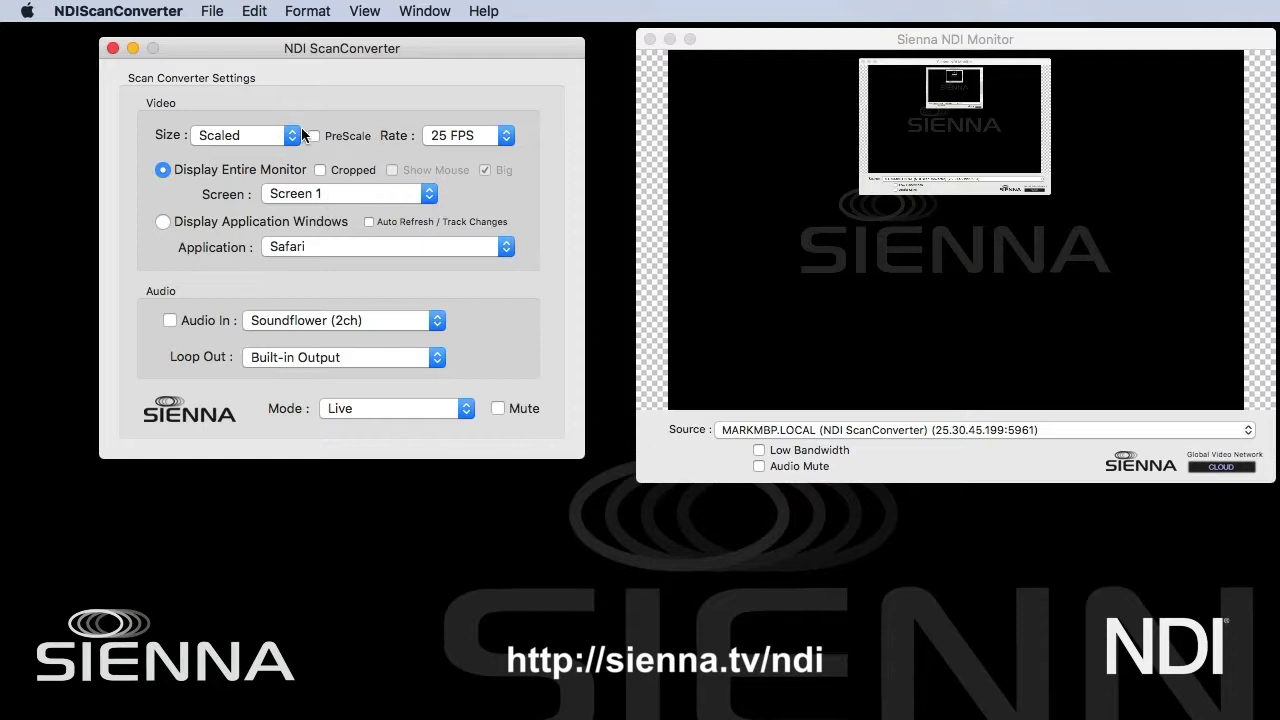
left_click(255, 143)
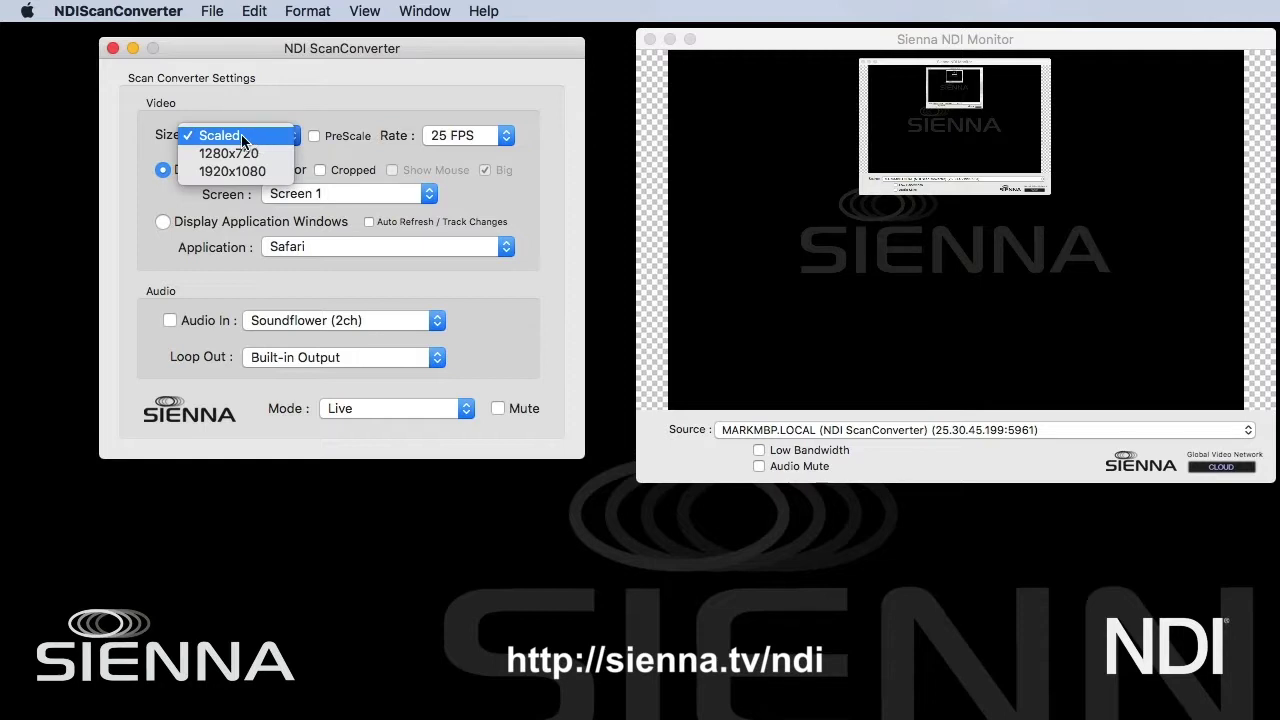
left_click(235, 153)
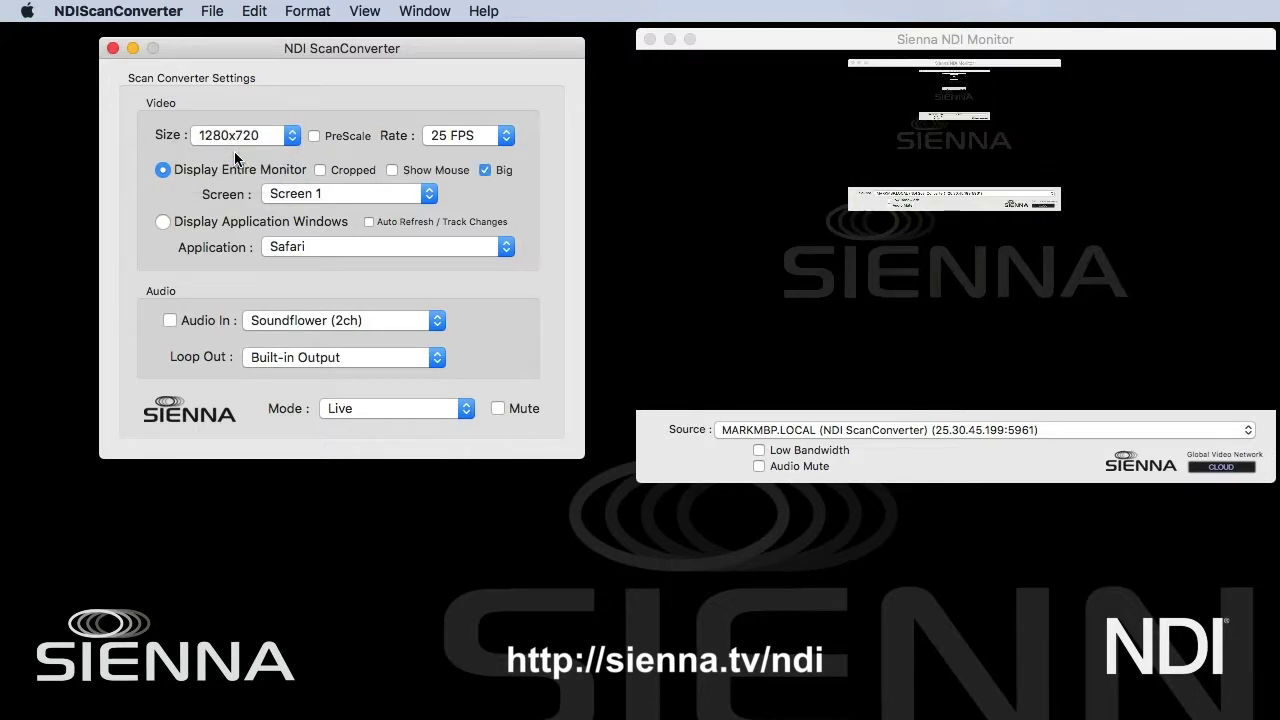
left_click(232, 141)
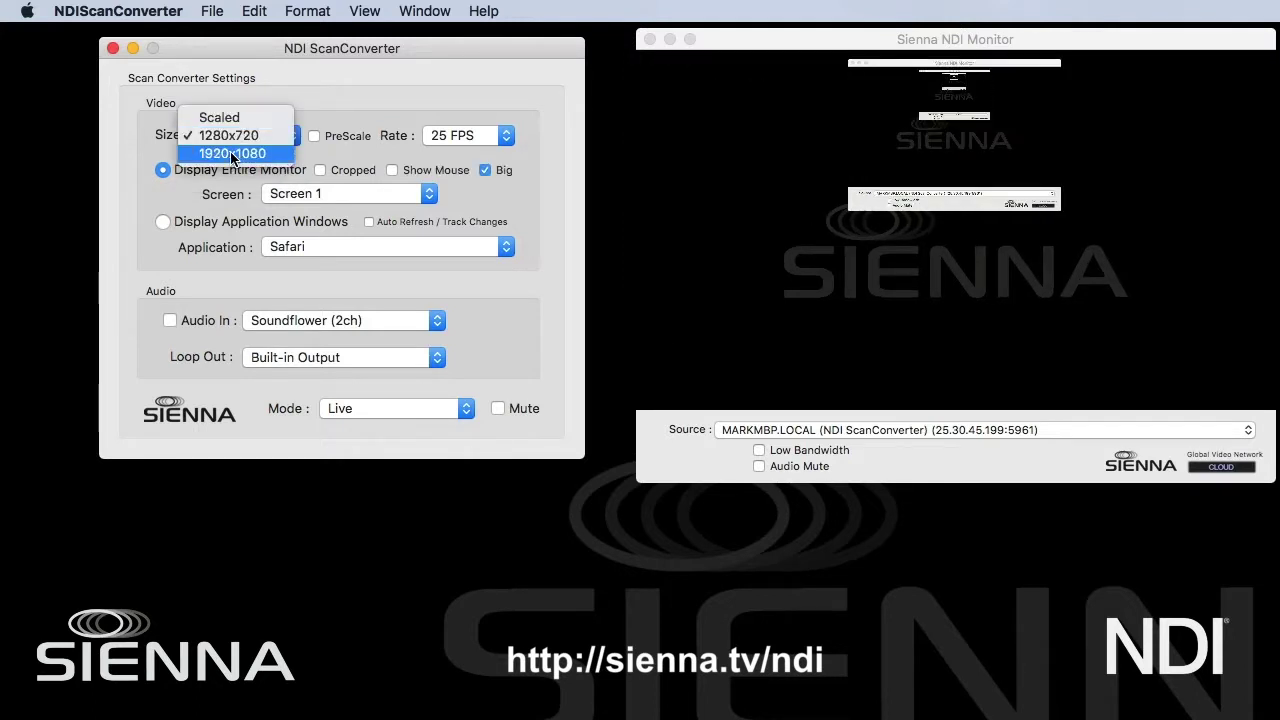
left_click(230, 151)
left_click(233, 134)
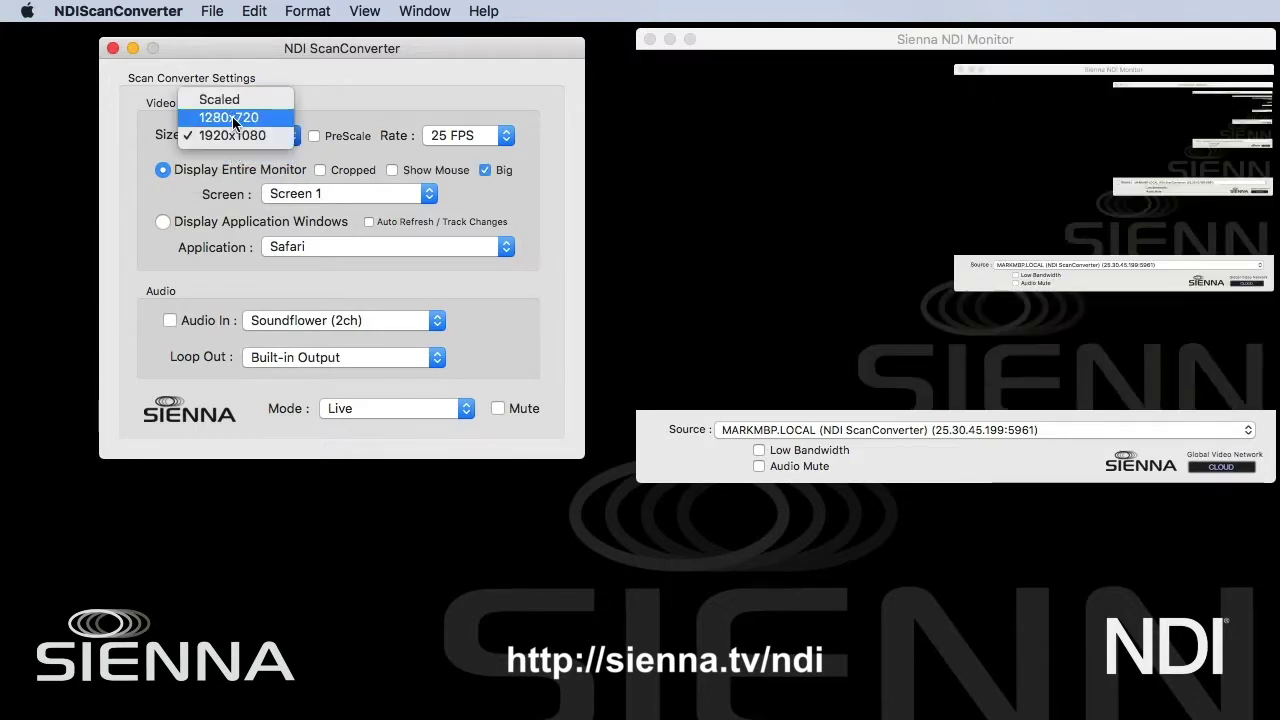
left_click(233, 103)
left_click(298, 195)
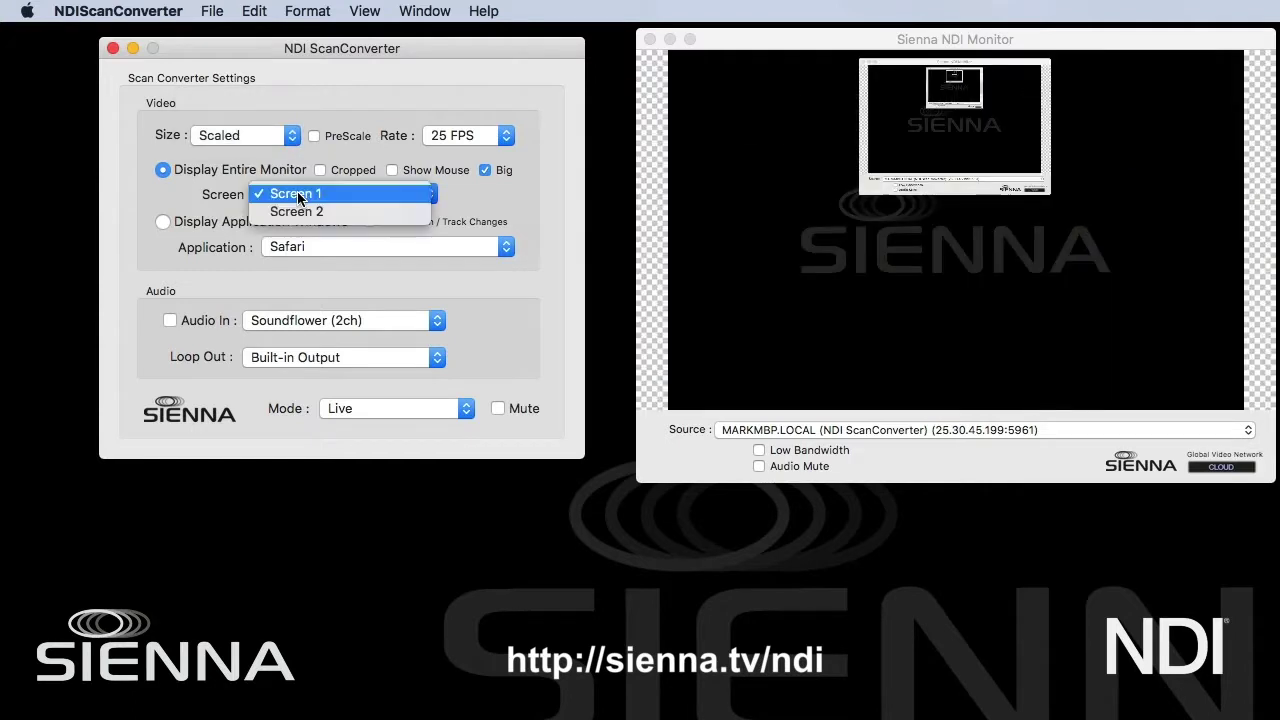
- Capture Screen 2 and briefly bring Safari forward before returning to ScanConverter
left_click(297, 211)
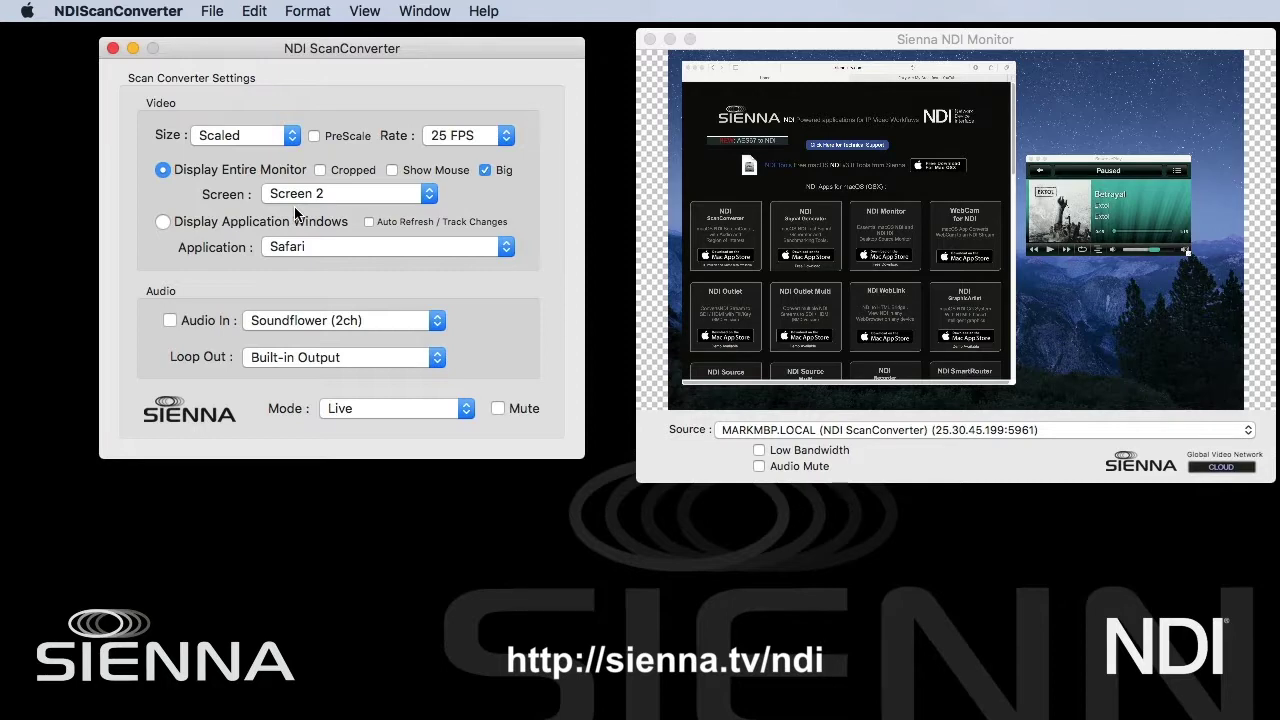
key("cmd+h")
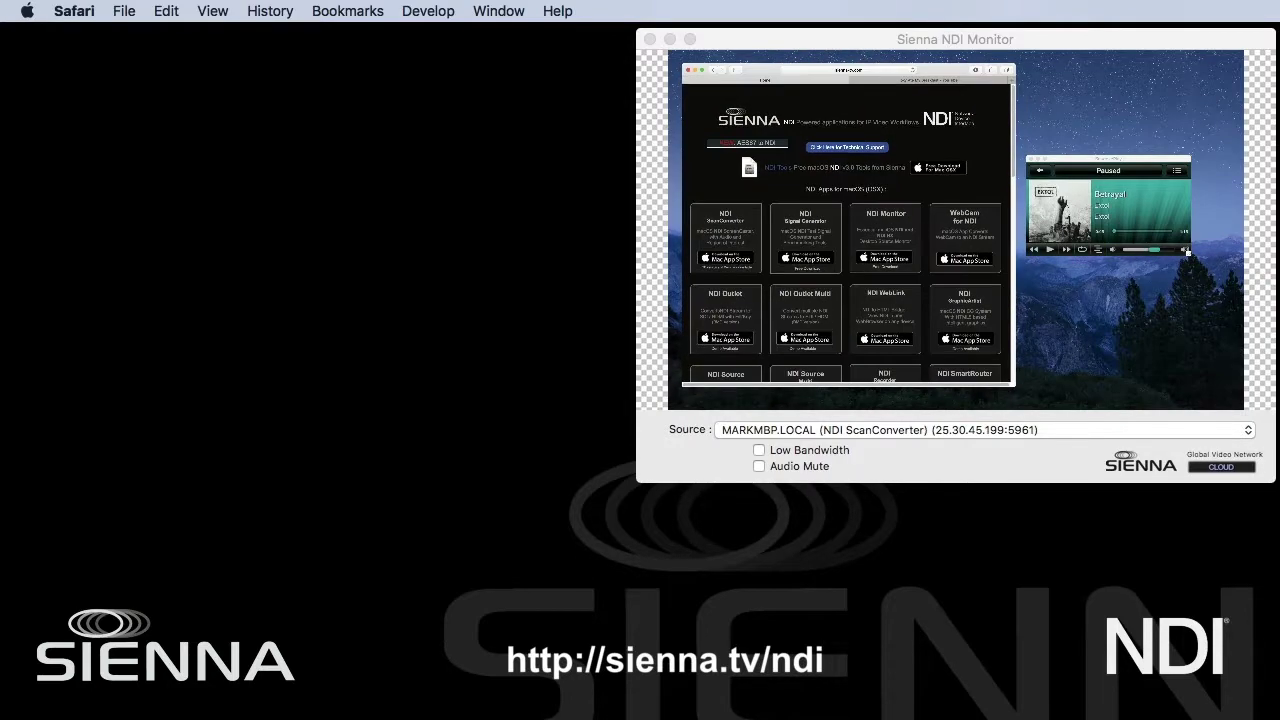
key("super+Tab")
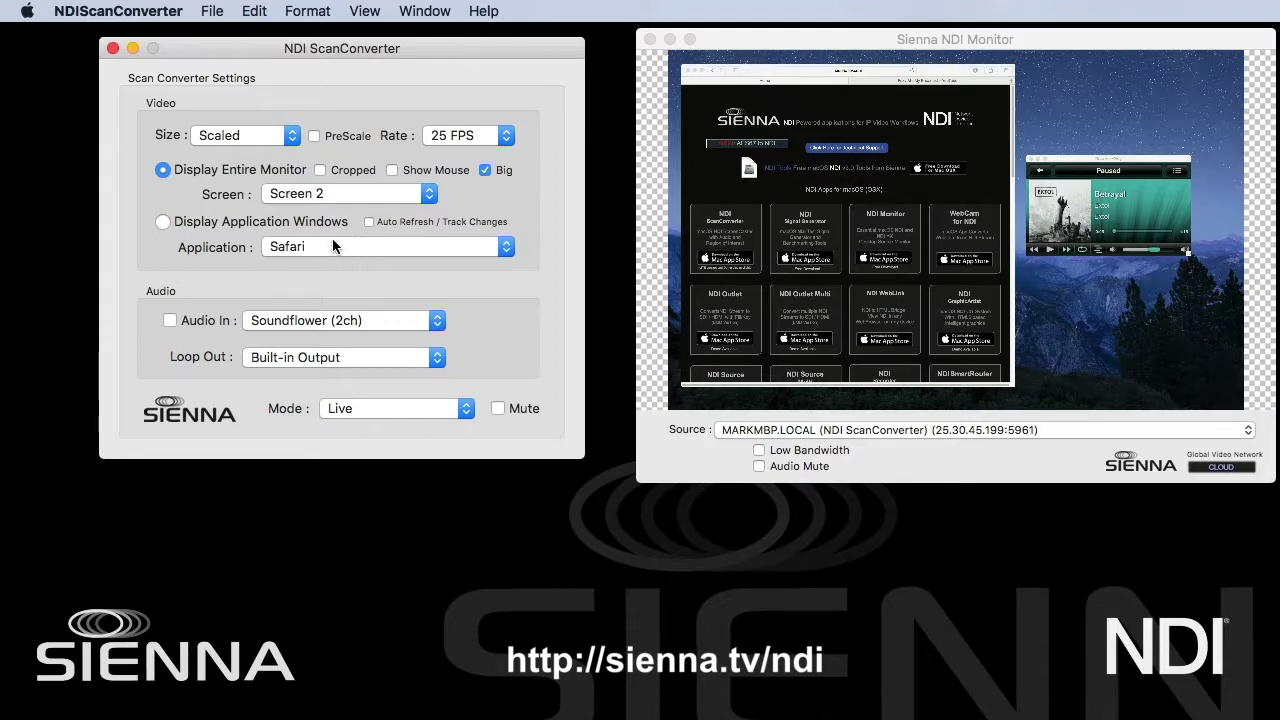
- Switch to capturing application windows with Safari as the application
left_click(293, 249)
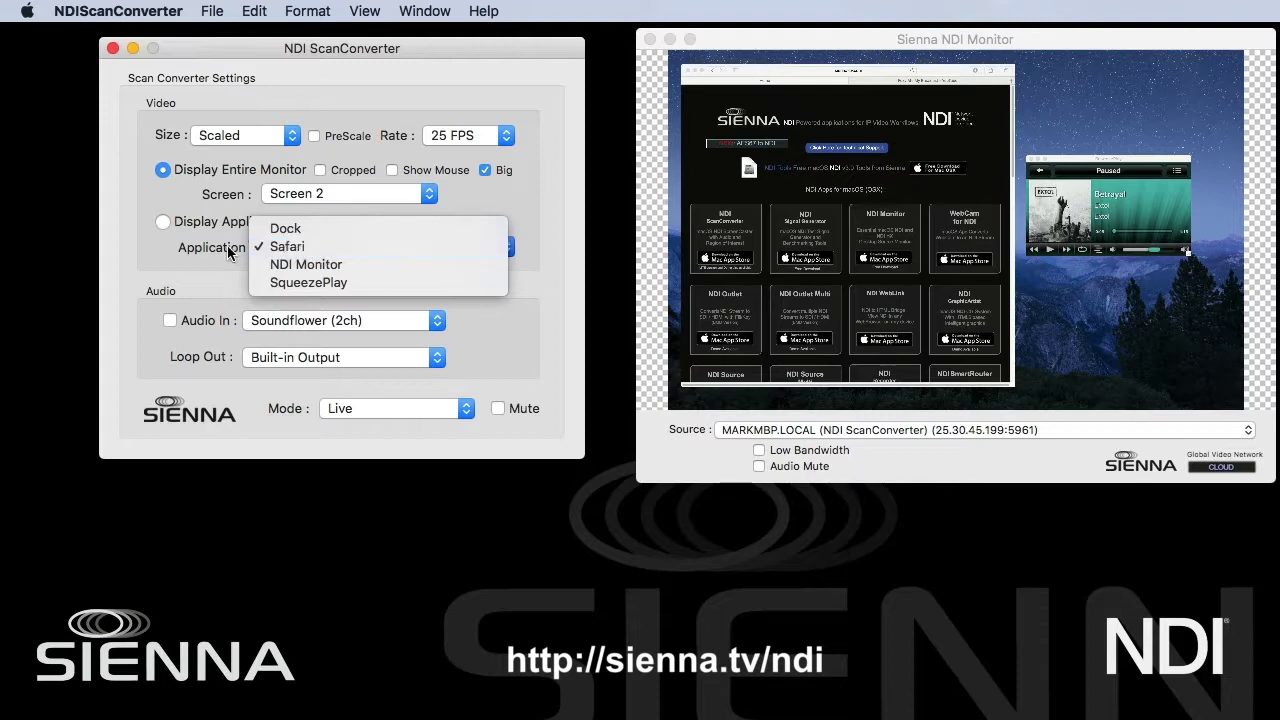
left_click(163, 221)
left_click(163, 221)
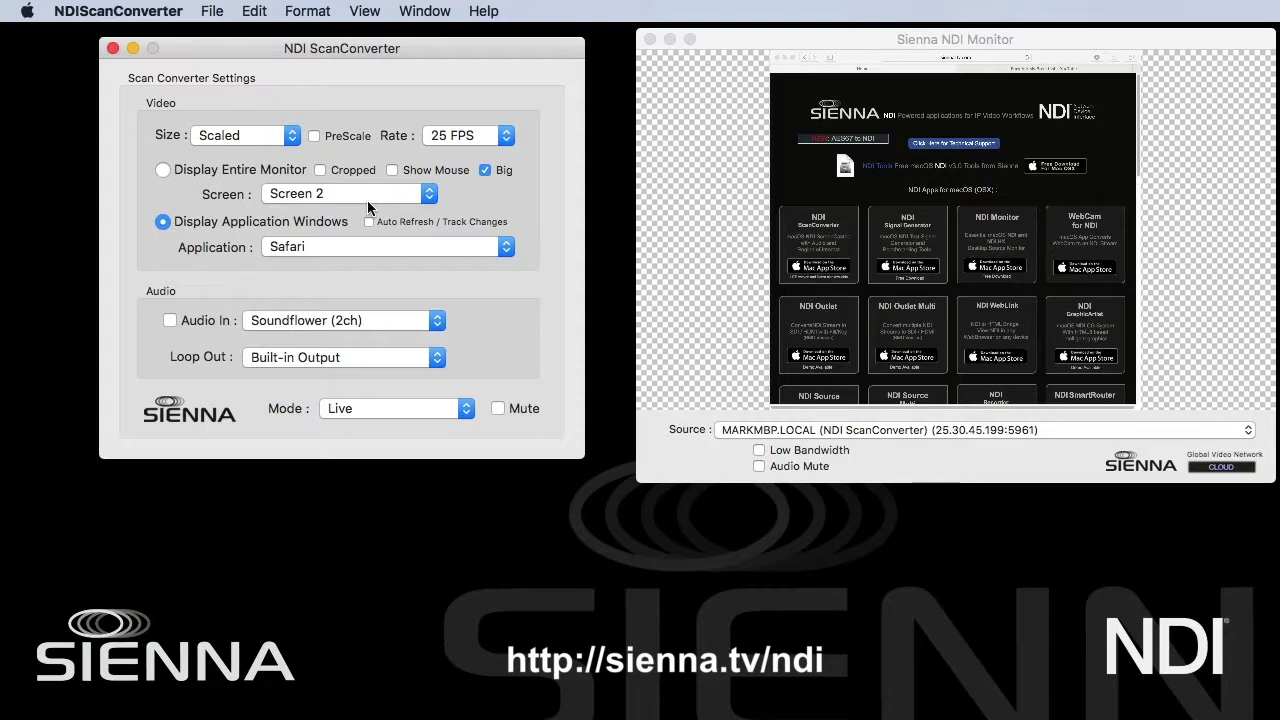
- Try SqueezePlay as the captured application, then switch back to Safari
left_click(308, 250)
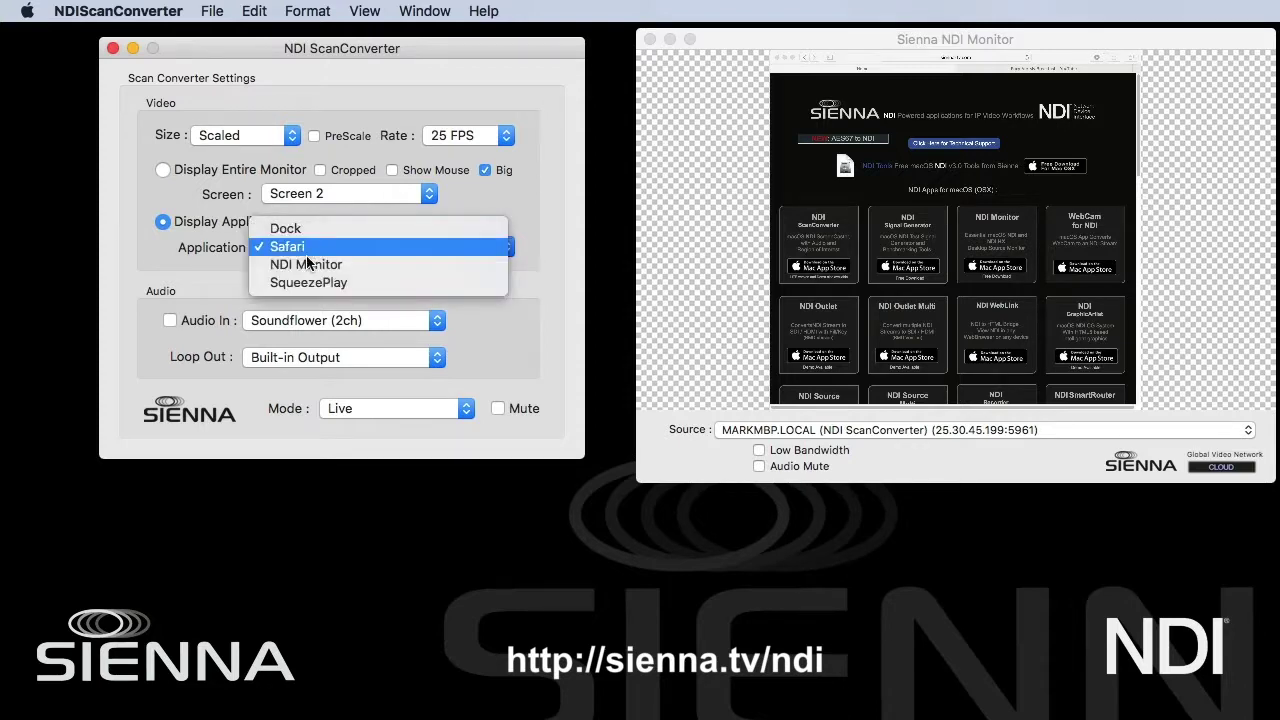
left_click(314, 282)
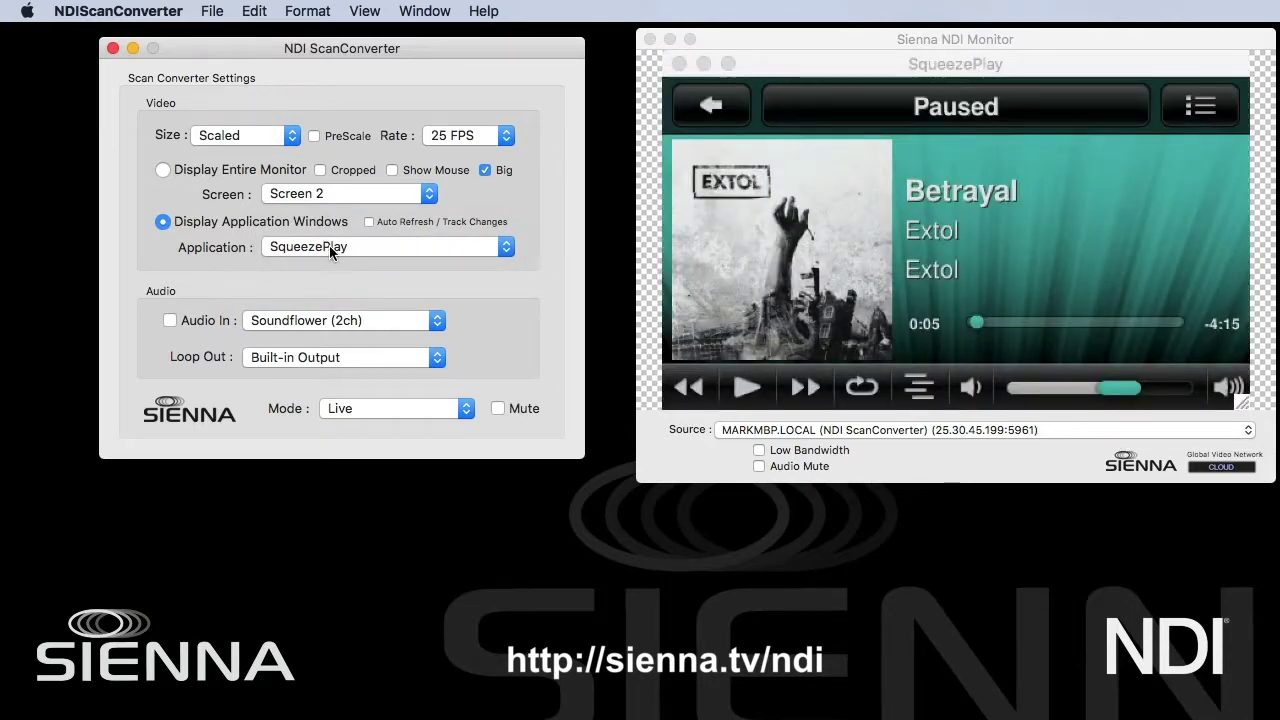
left_click(333, 247)
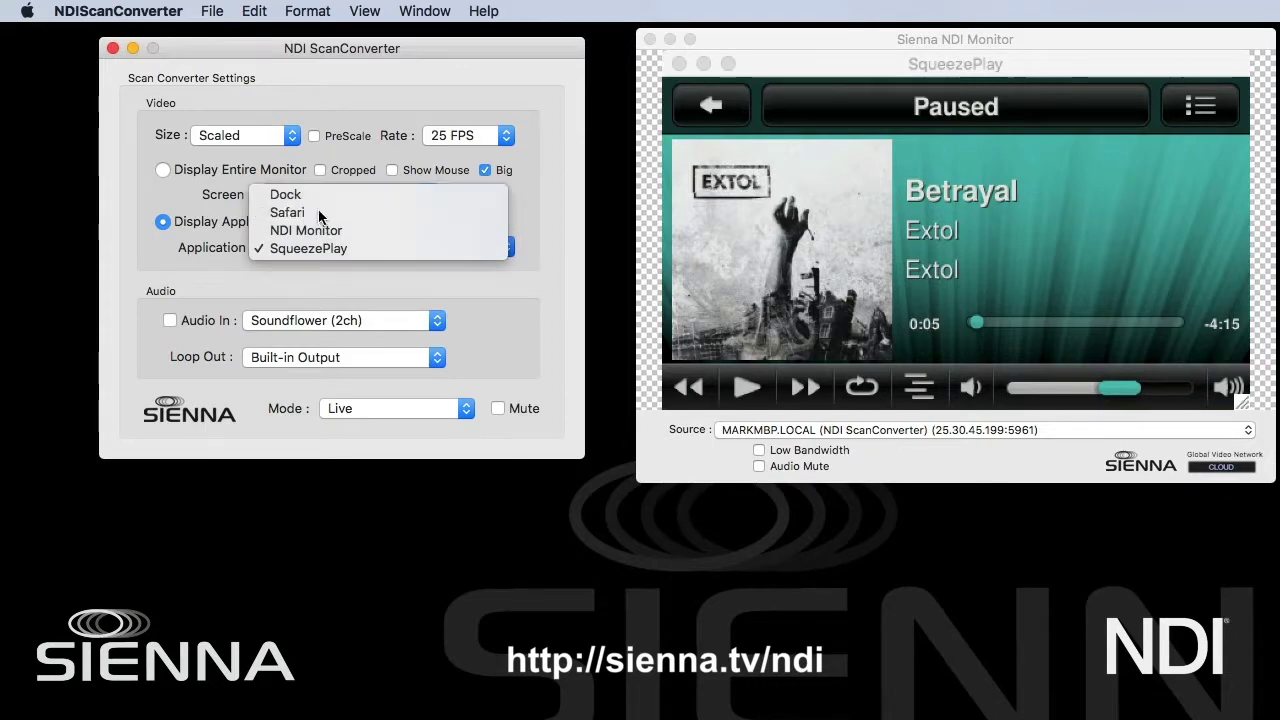
left_click(310, 211)
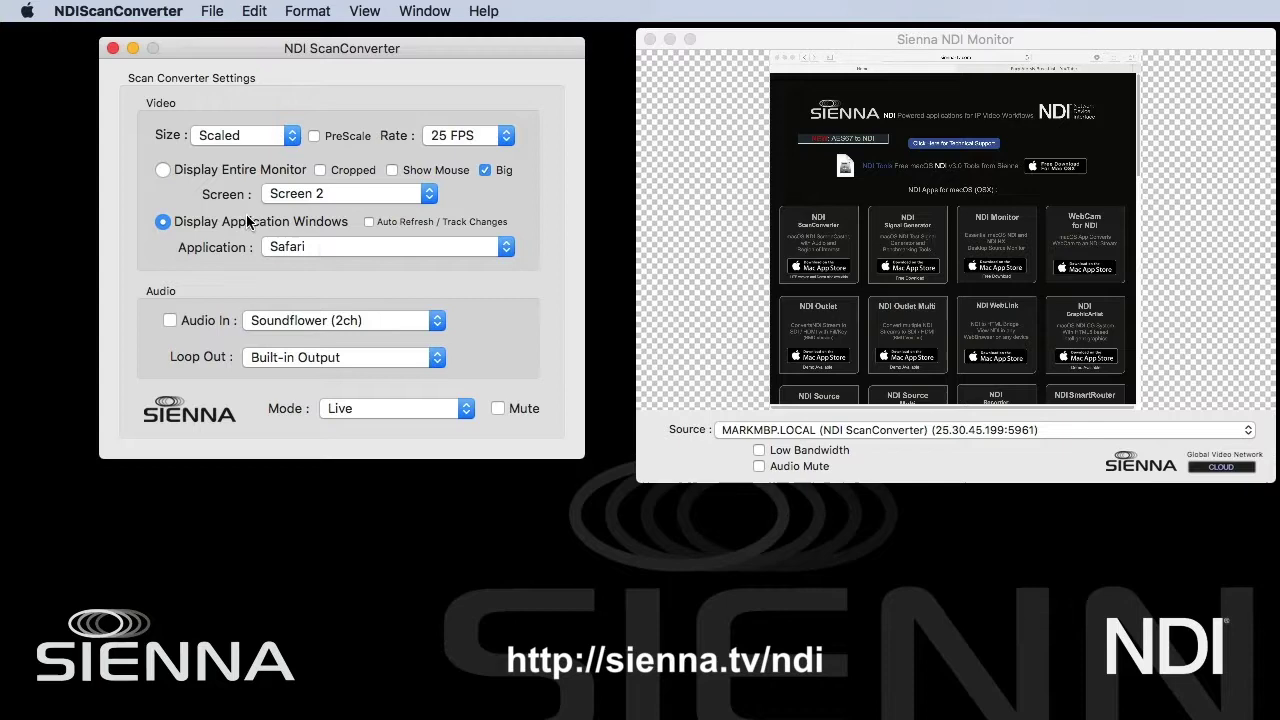
- Capture a cropped region of the entire Screen 2 and preview it alongside Safari
left_click(203, 177)
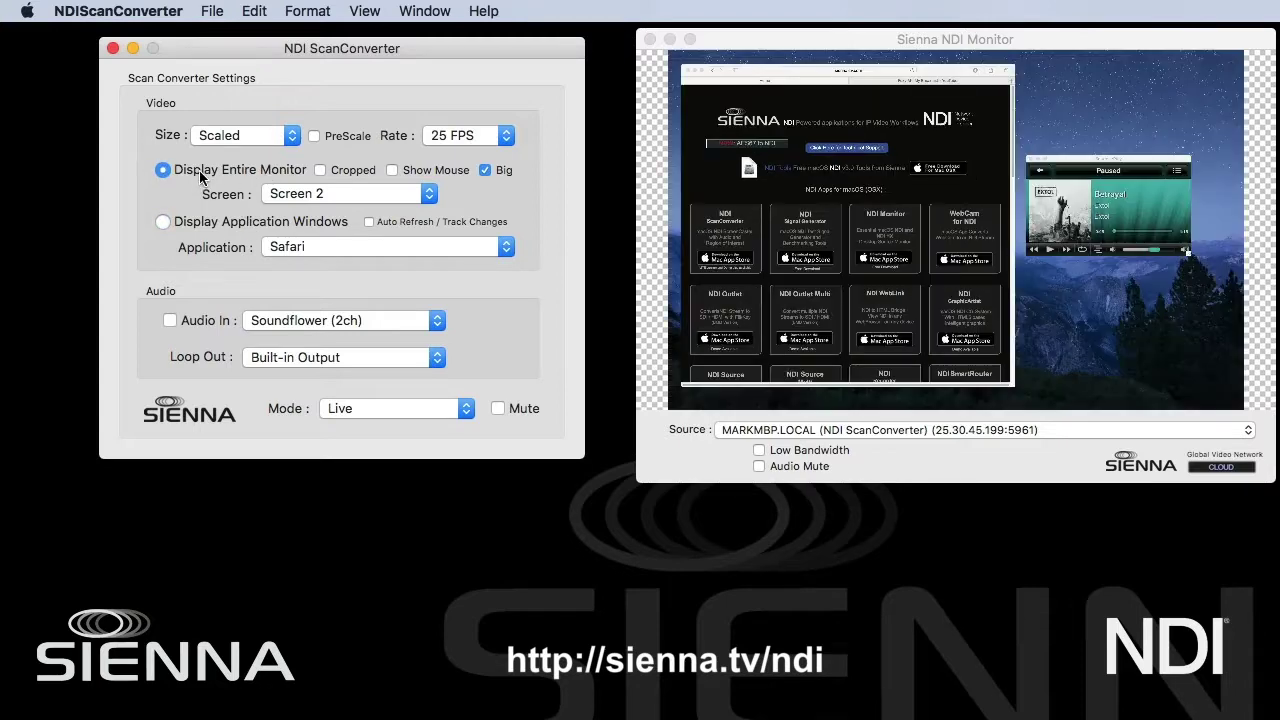
left_click(319, 170)
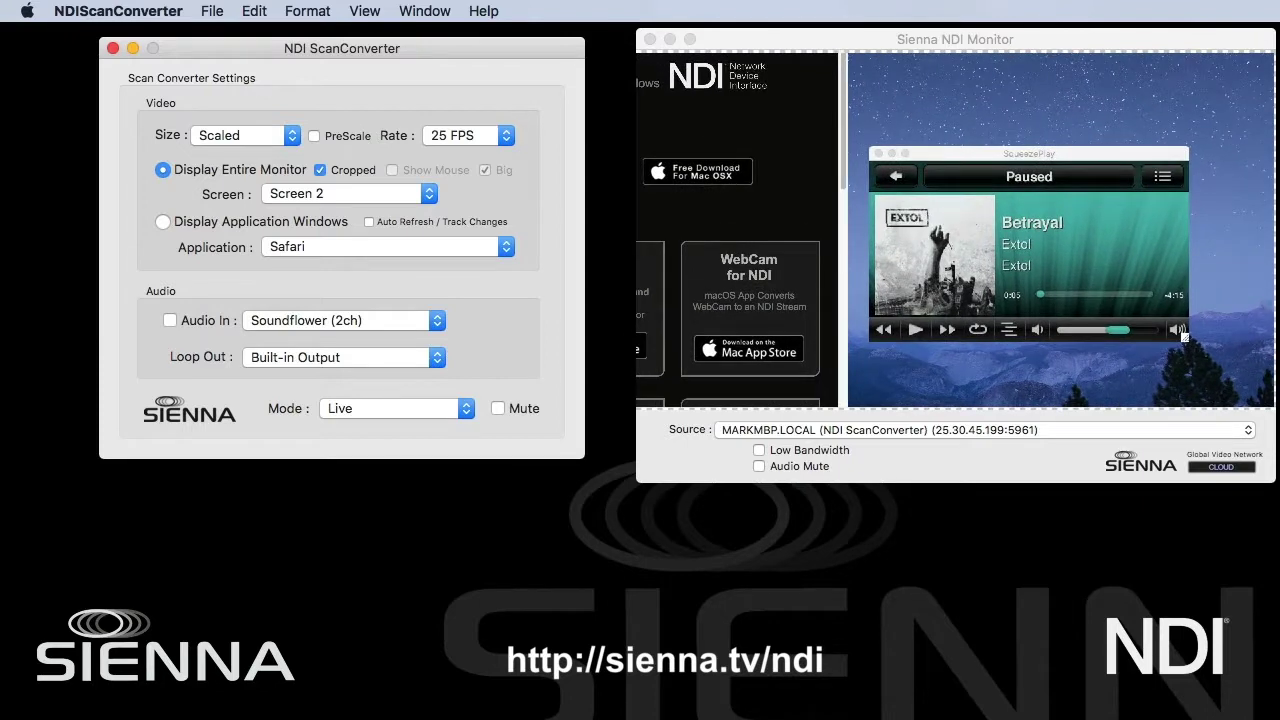
key("super+h")
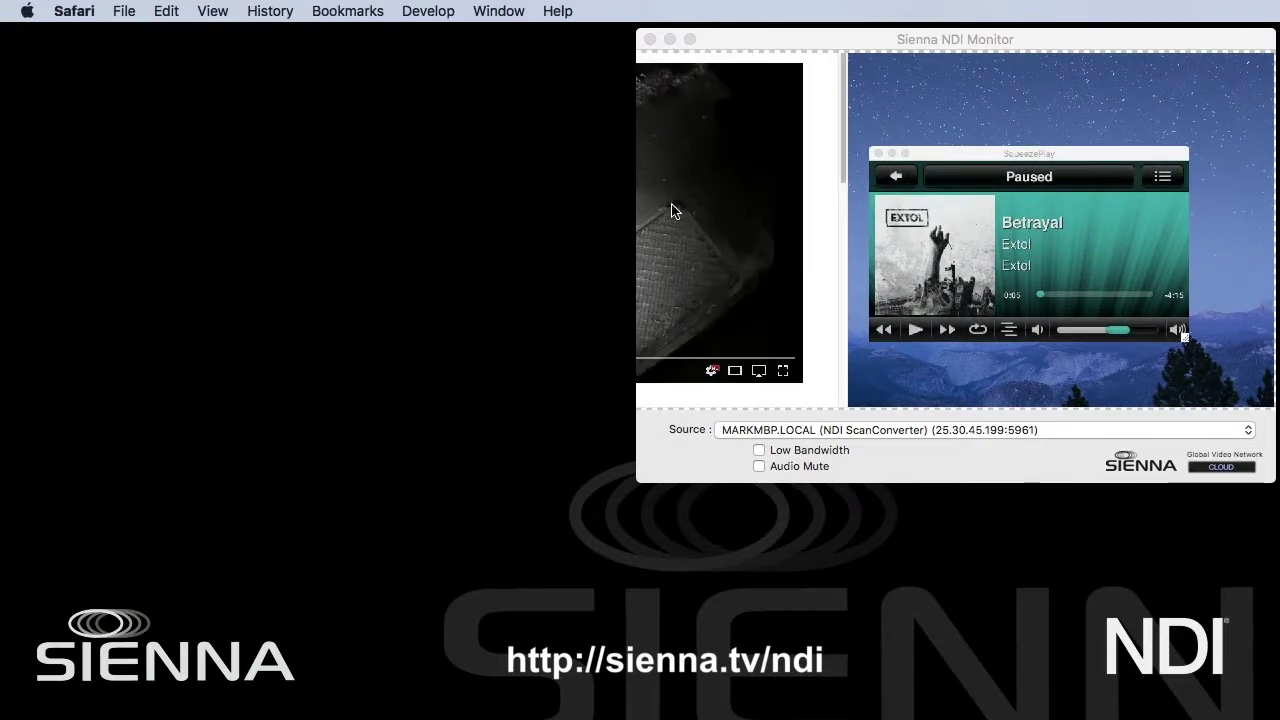
key("super+Tab")
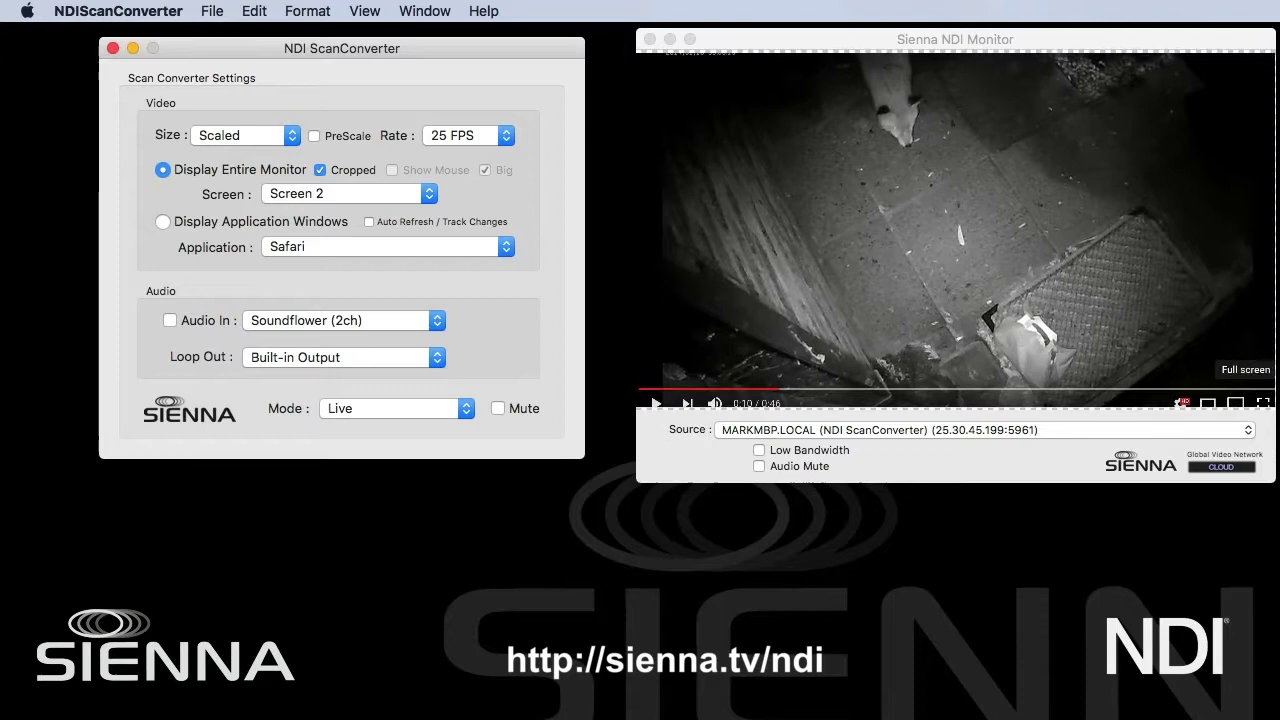
key("super+h")
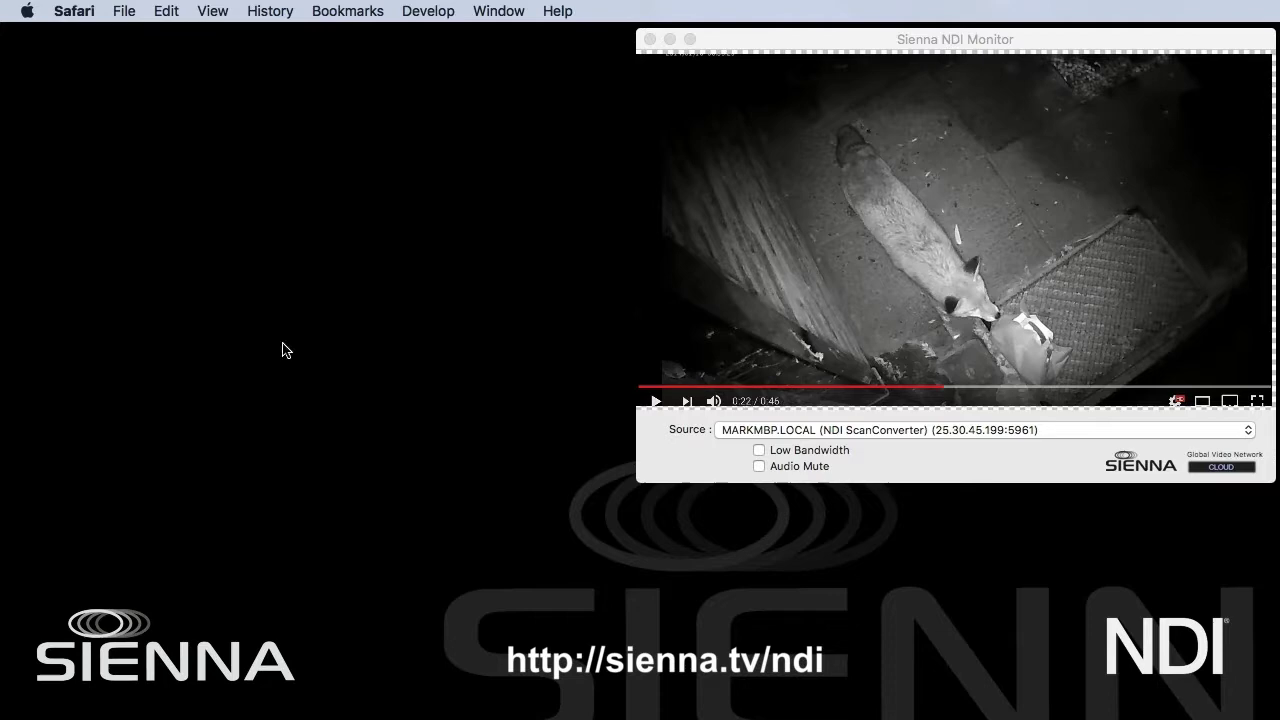
key("super+Tab")
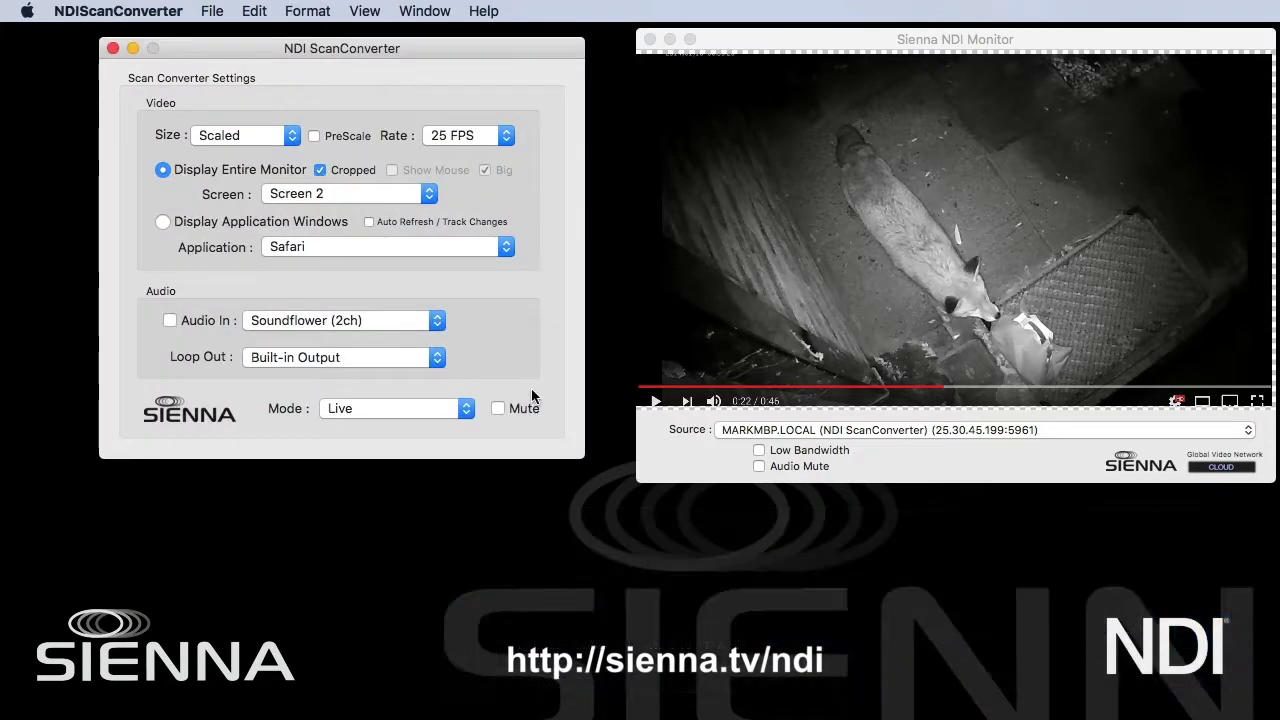
- Set the captured application to Keynote and toggle the Cropped option
key("super+Tab")
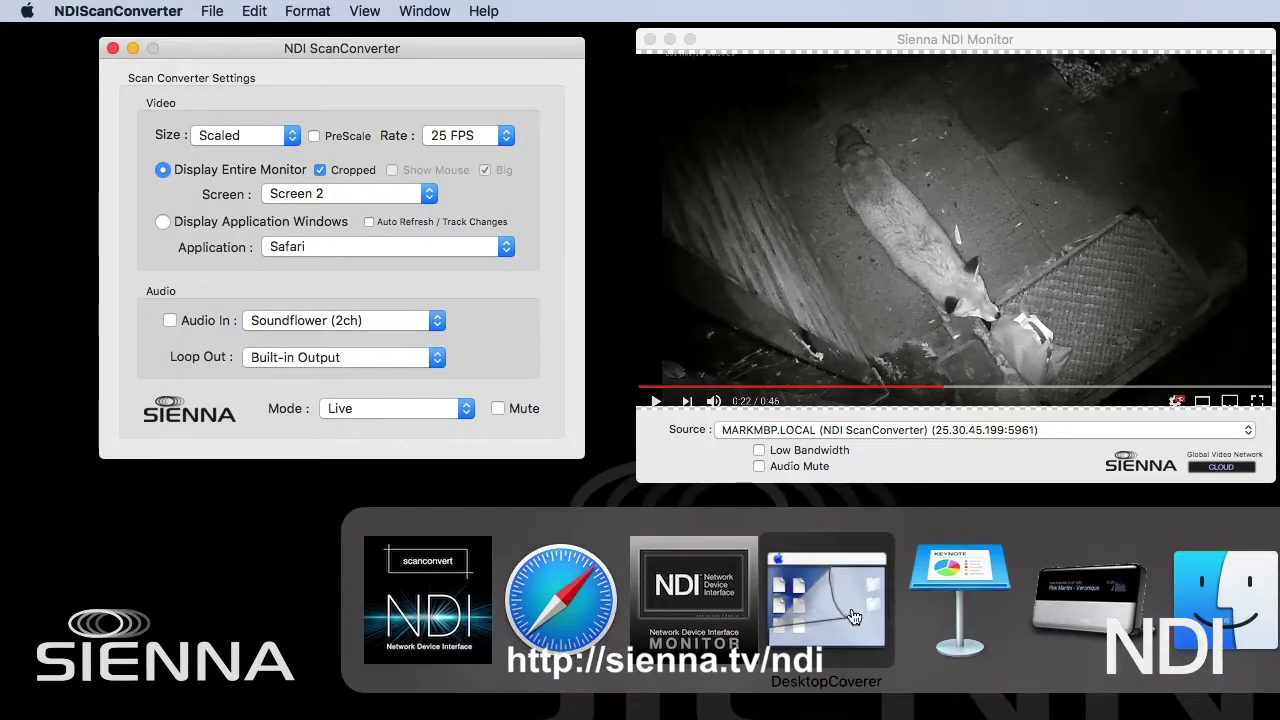
left_click(962, 600)
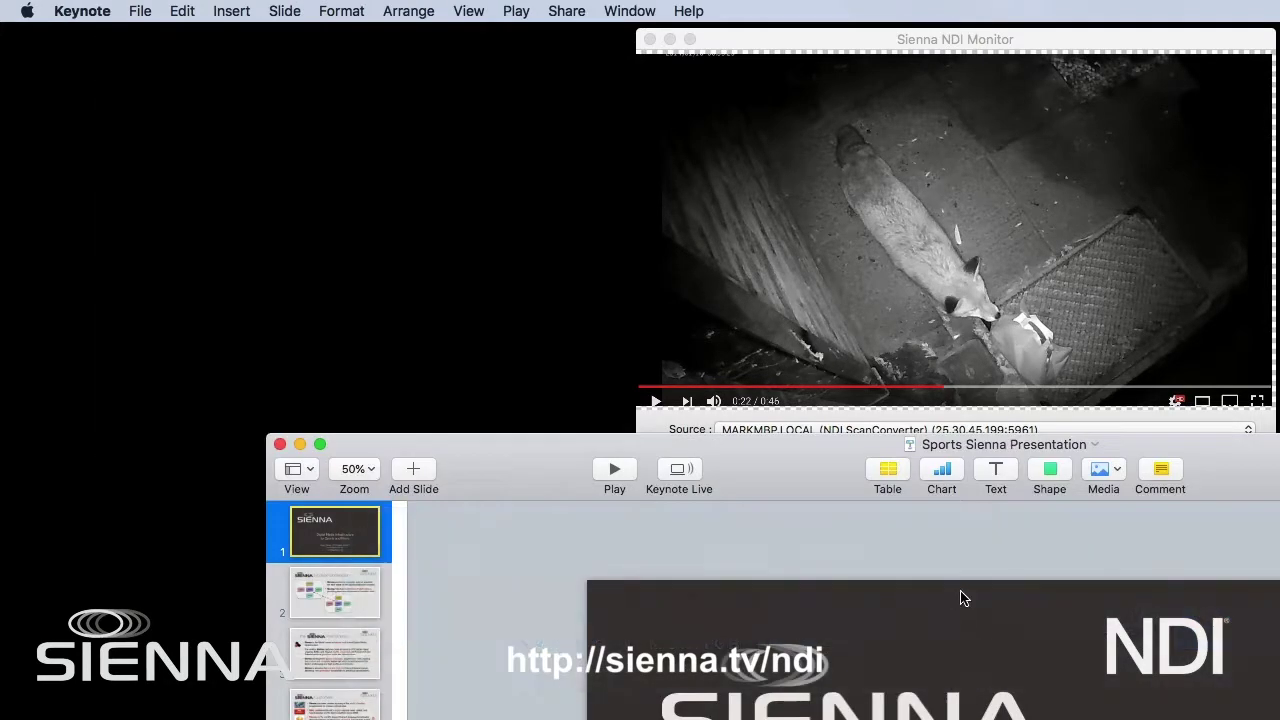
left_click(798, 277)
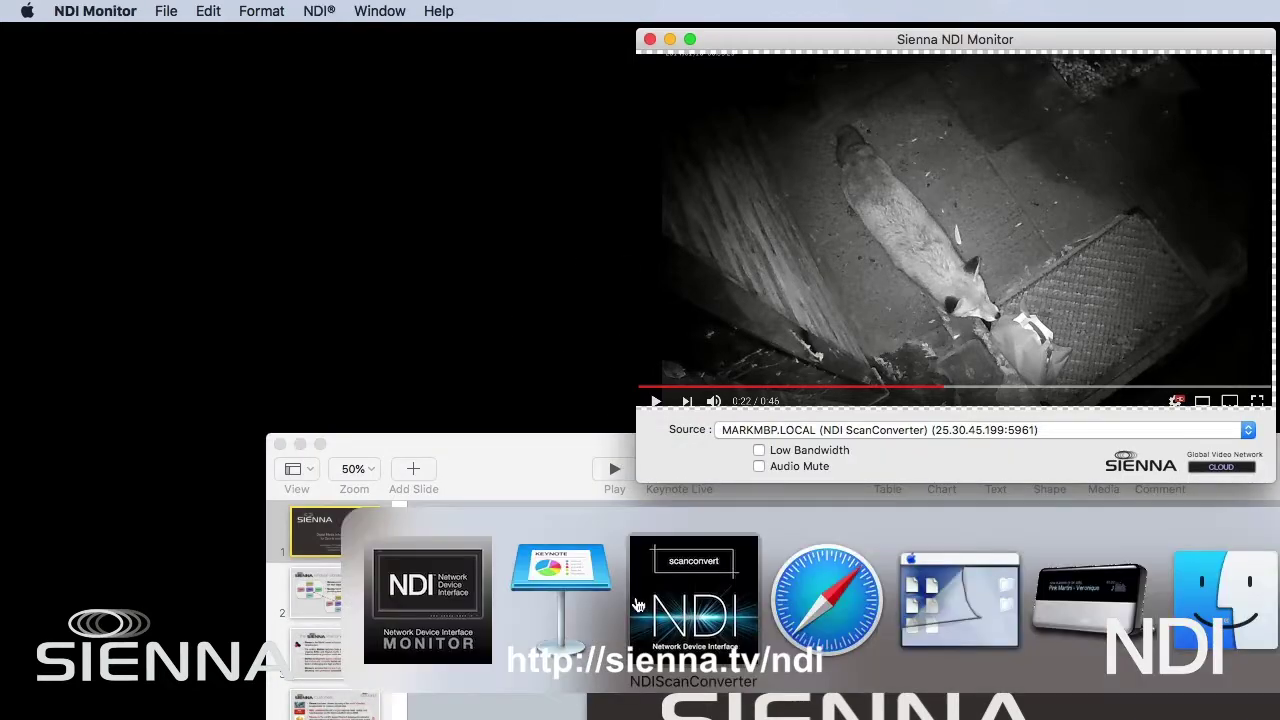
left_click(637, 605)
left_click(305, 246)
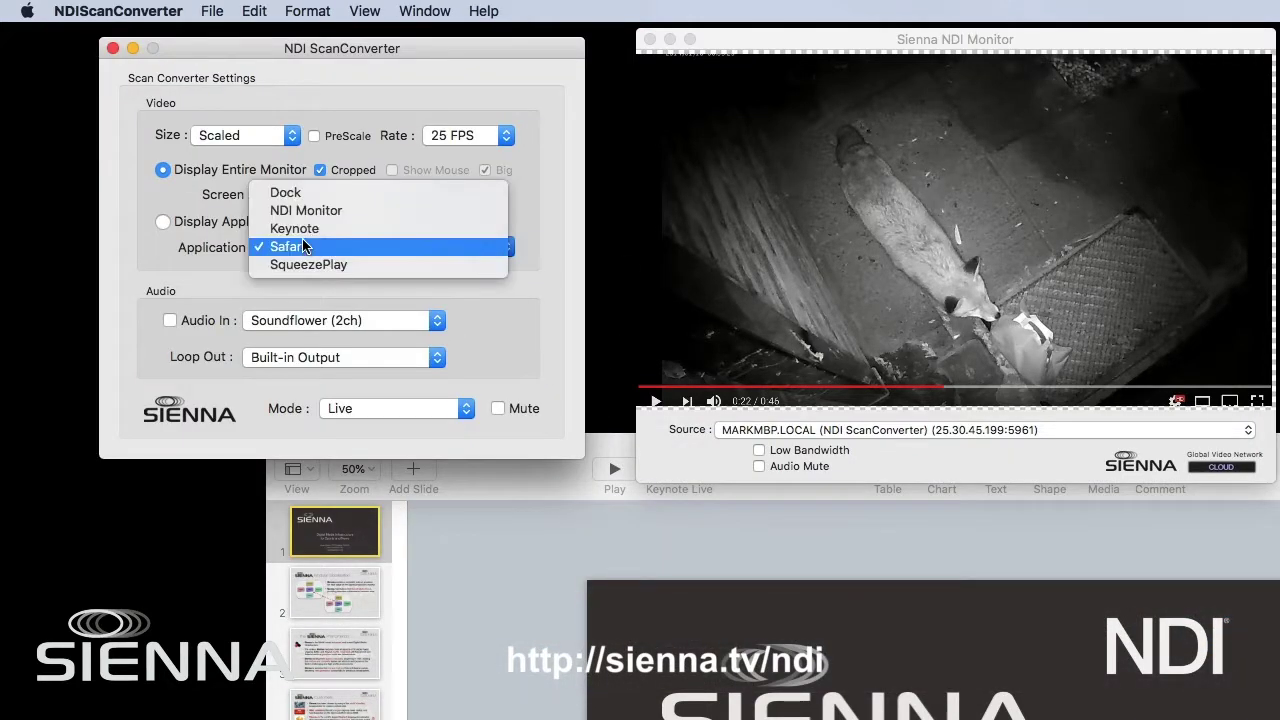
left_click(300, 228)
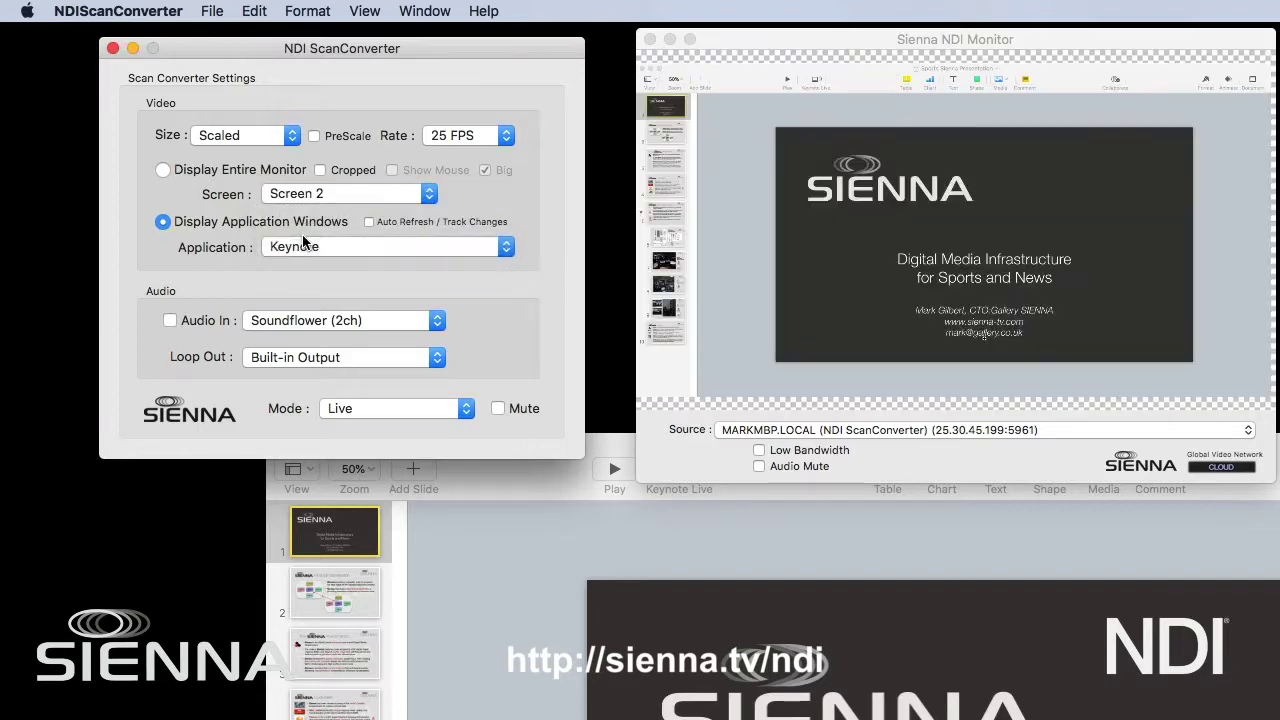
left_click(319, 170)
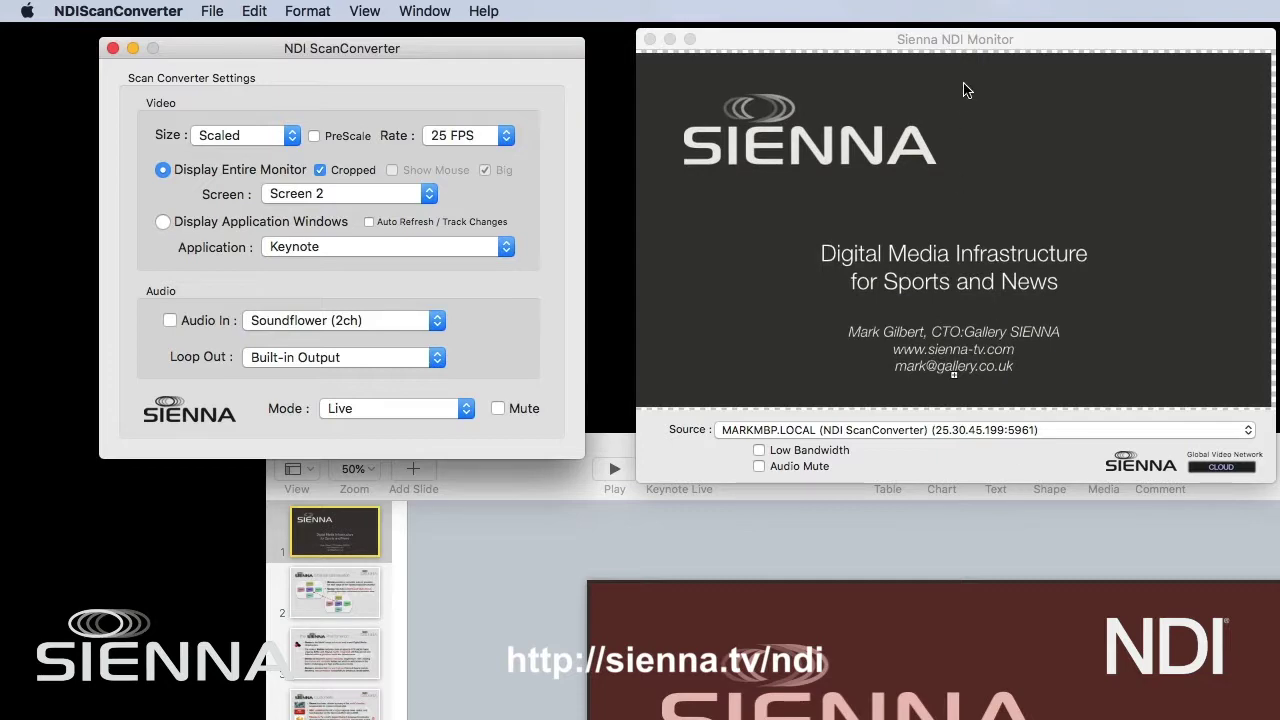
- Step through the Keynote slides, return to title slide 1, then hide Keynote
left_click(297, 640)
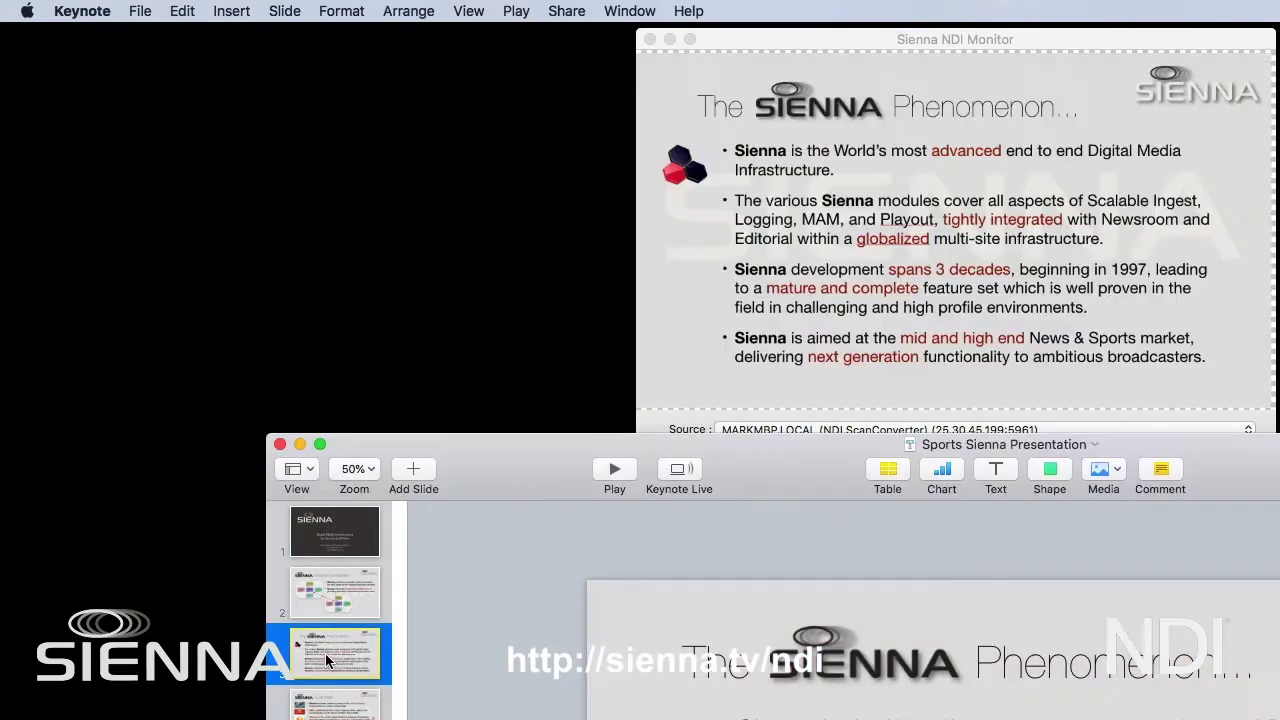
key("Down")
left_click(335, 615)
key("Down")
key("Down")
key("Down")
key("Down")
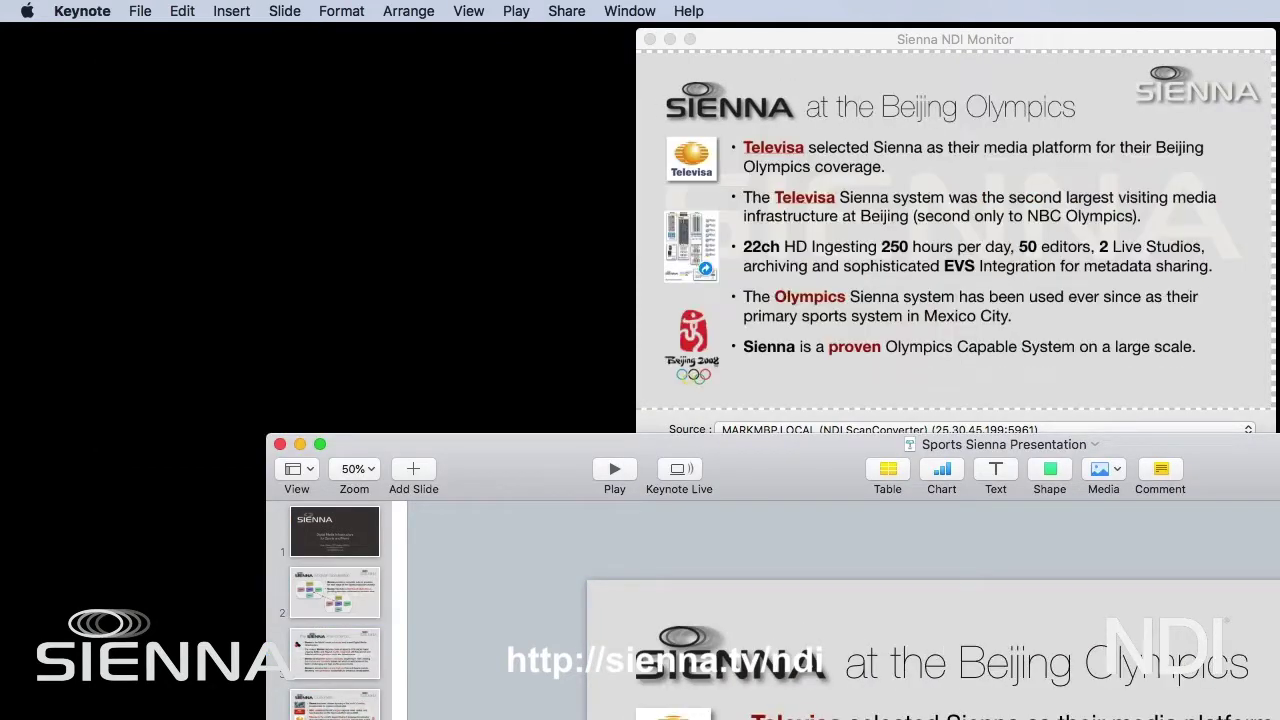
key("Down")
key("Down")
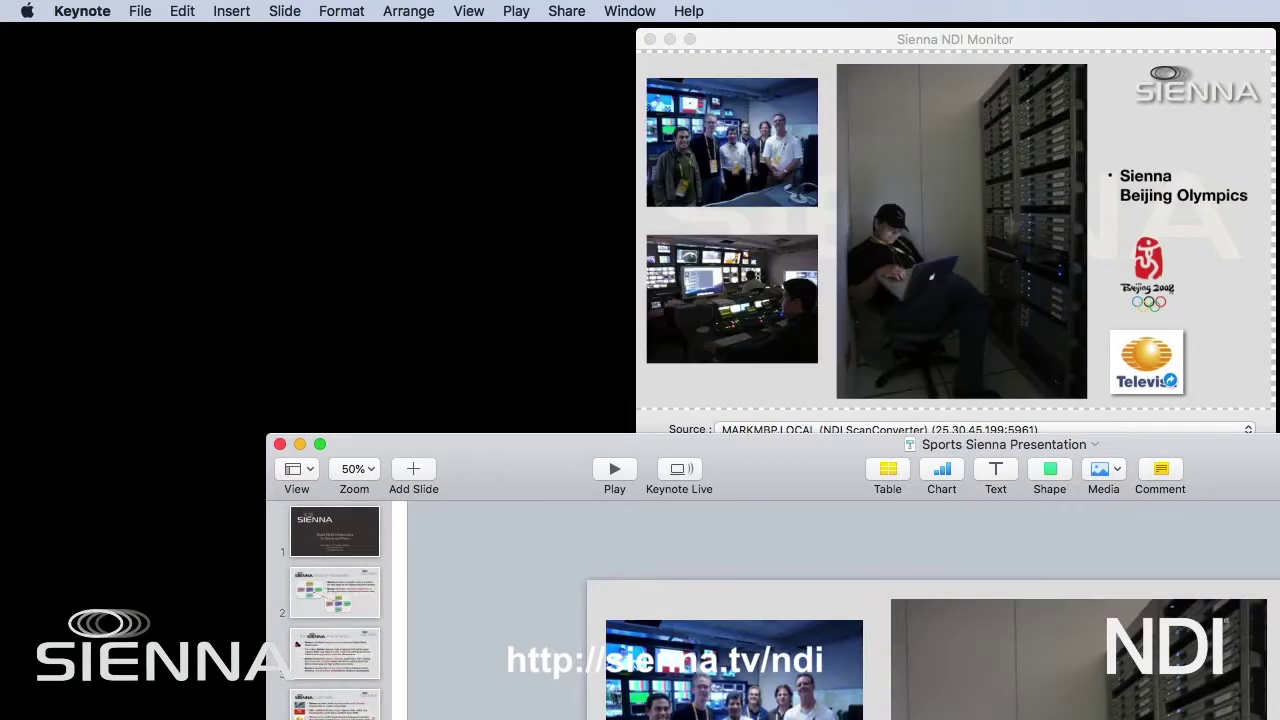
left_click(333, 548)
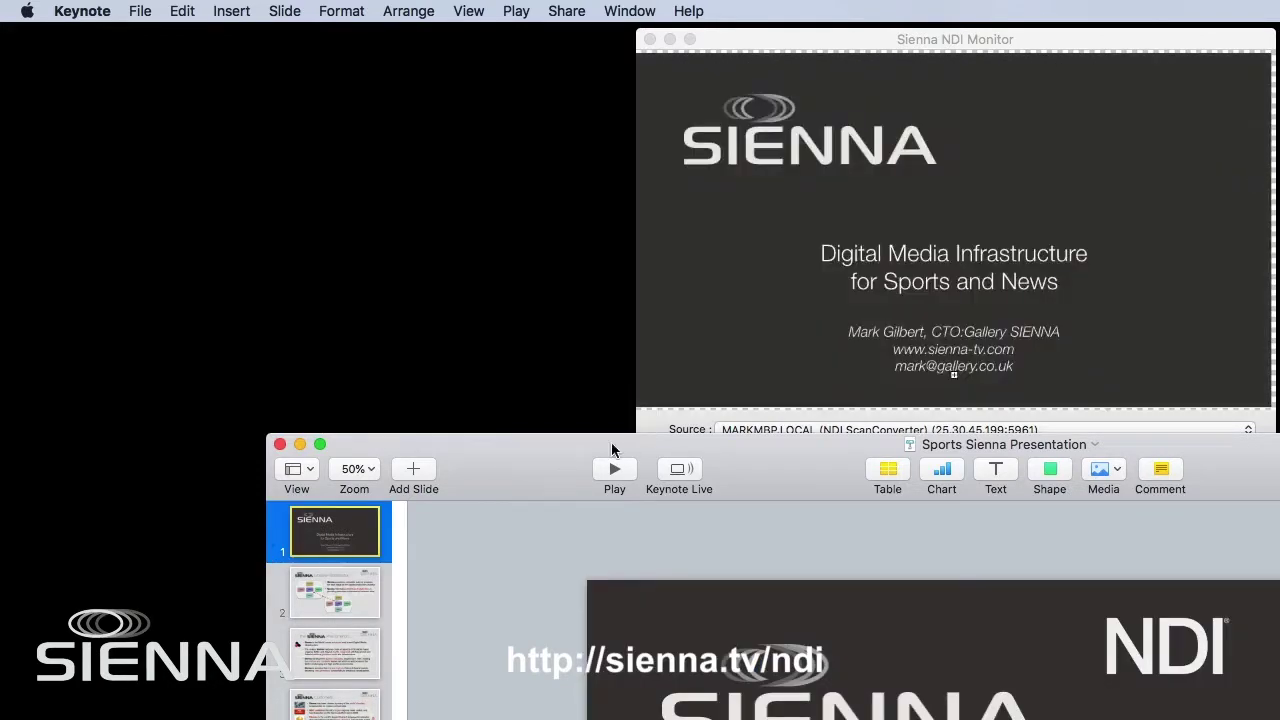
key("super+h")
key("super+Tab")
key("super+Tab")
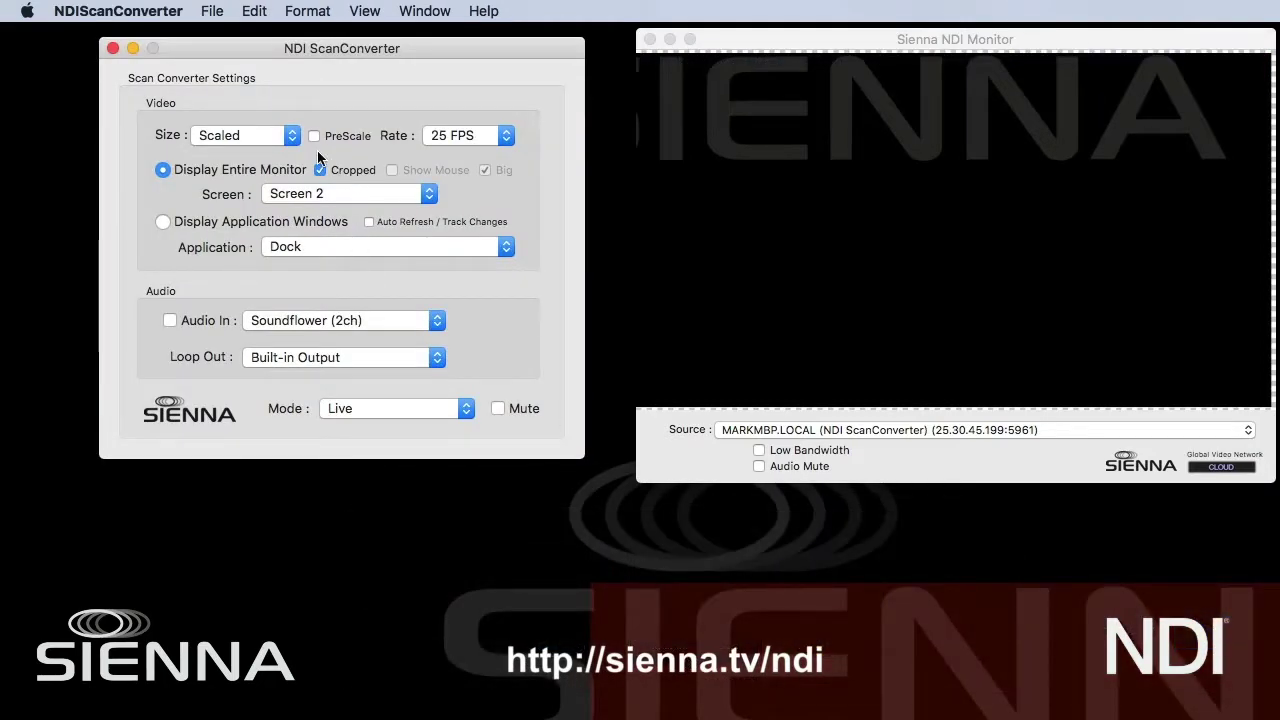
- Stream Screen 2 uncropped with Show Mouse on, leaving Rate at 25 FPS
left_click(319, 170)
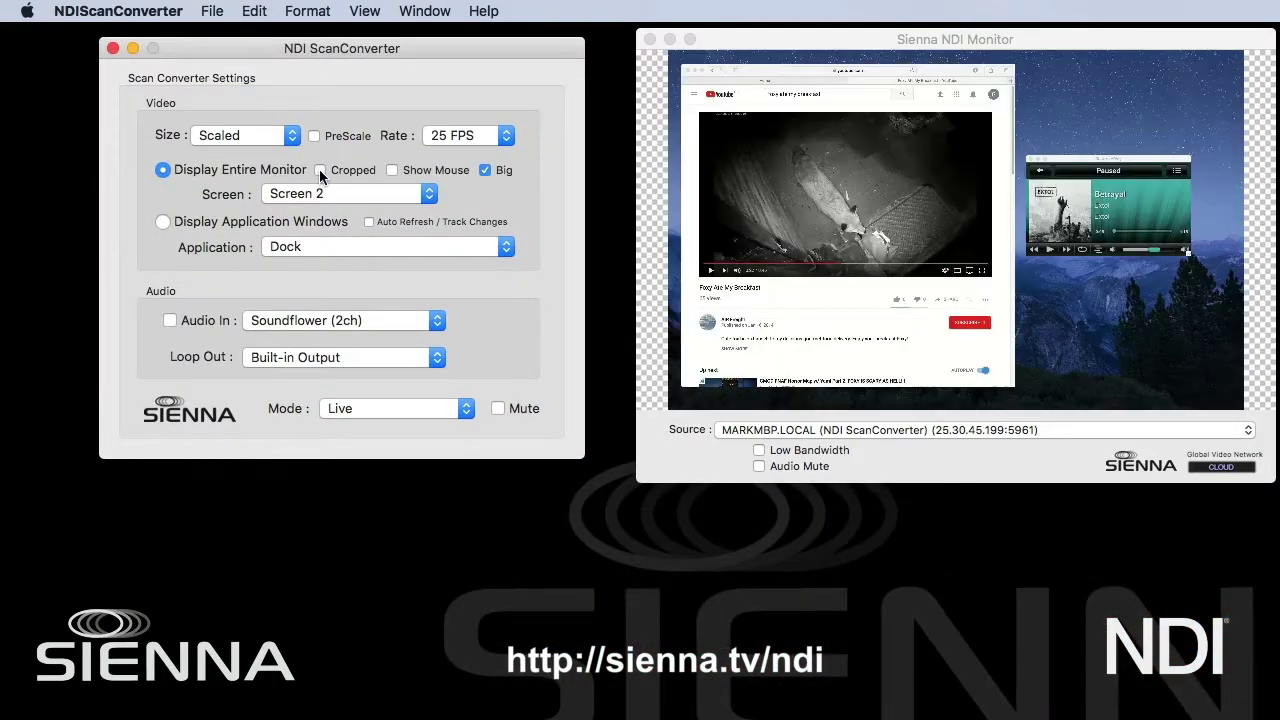
left_click(392, 170)
left_click(458, 140)
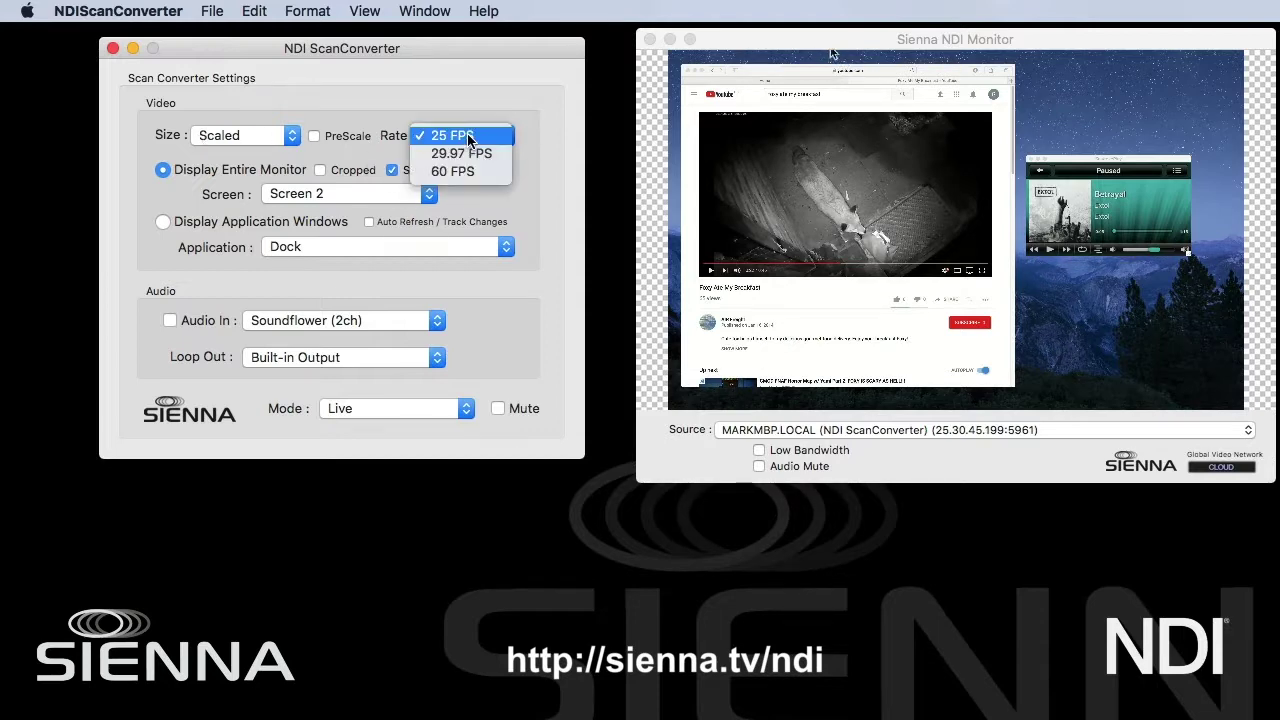
left_click(367, 112)
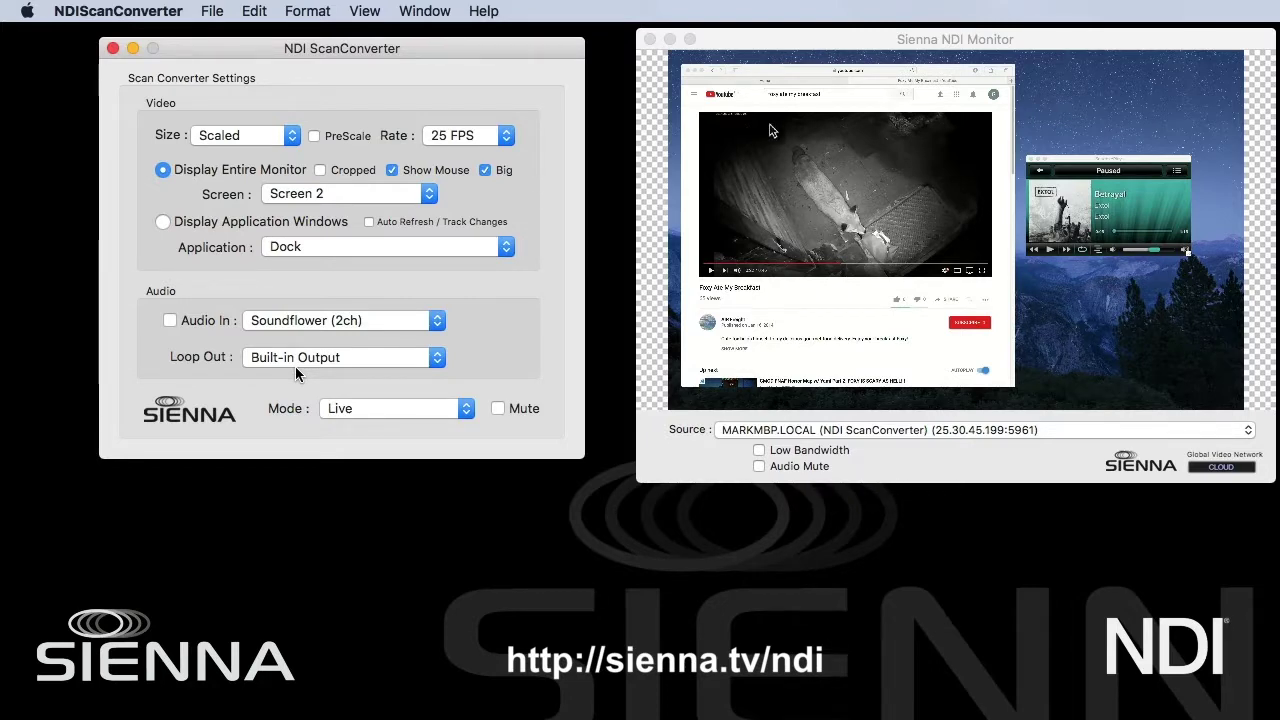
left_click(295, 321)
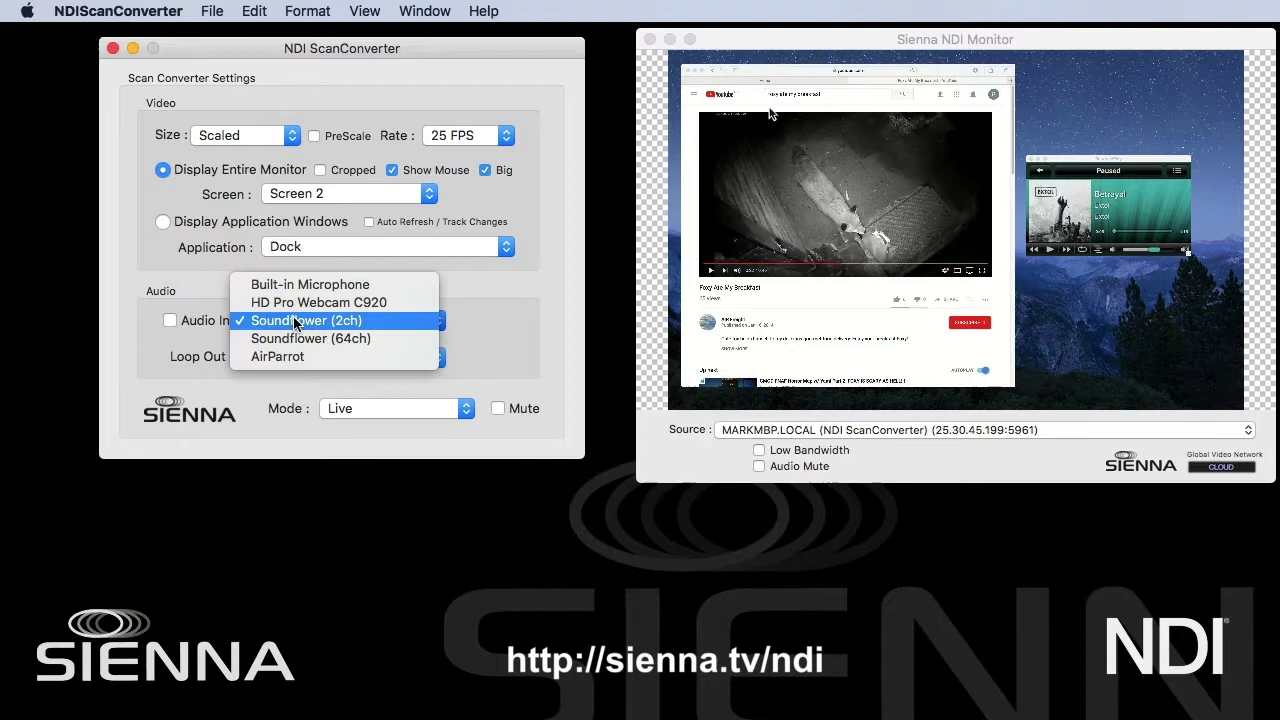
left_click(295, 321)
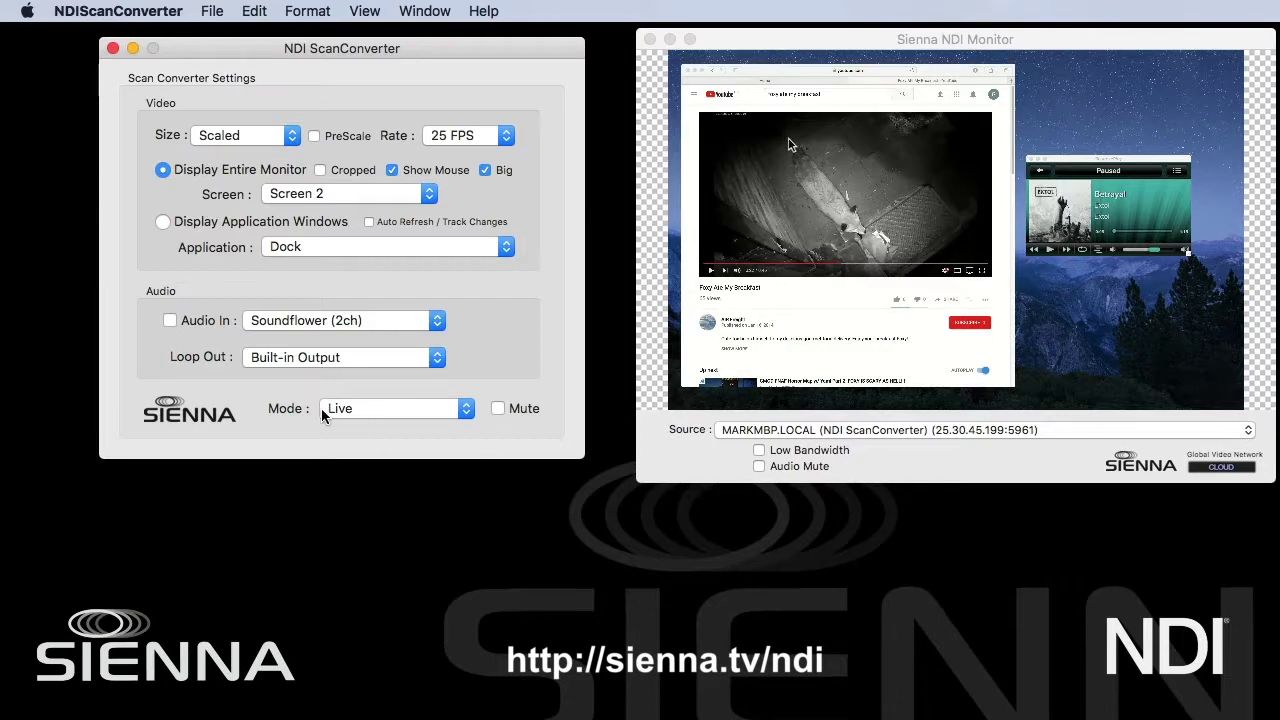
- Switch the output Mode to Hold Last Frame, then Clear Screen, then back to Live
left_click(351, 410)
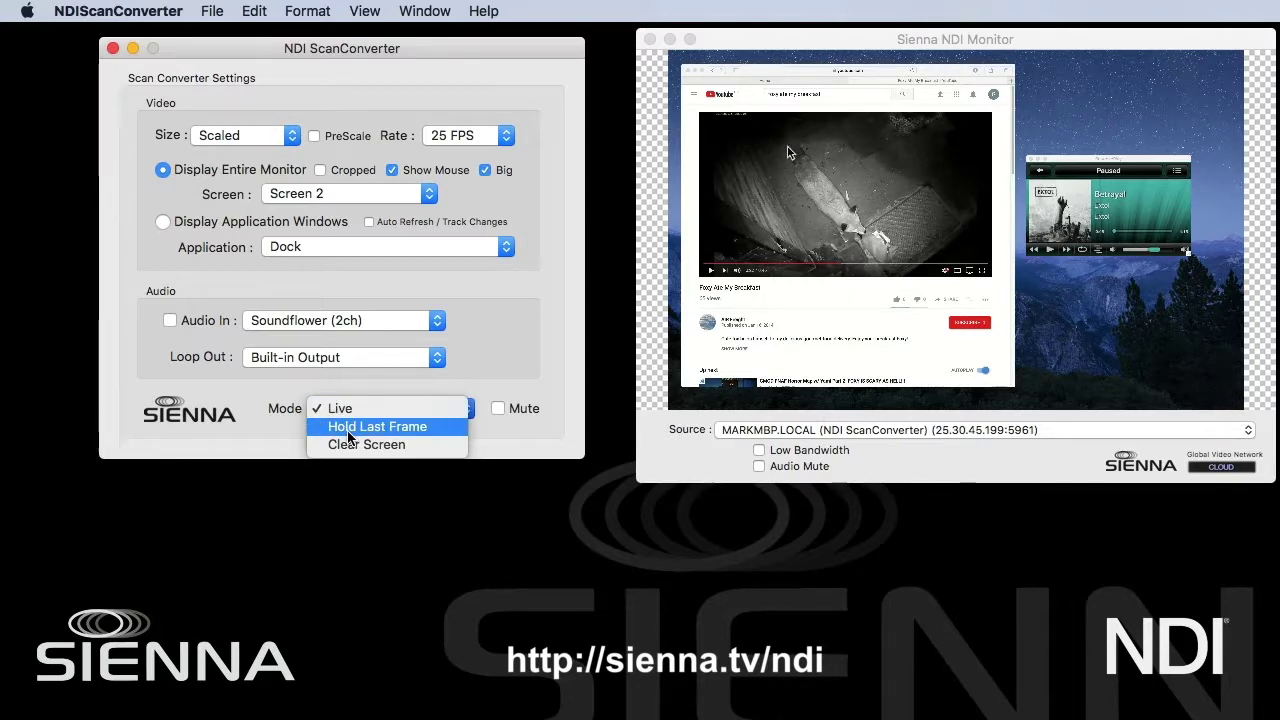
left_click(350, 437)
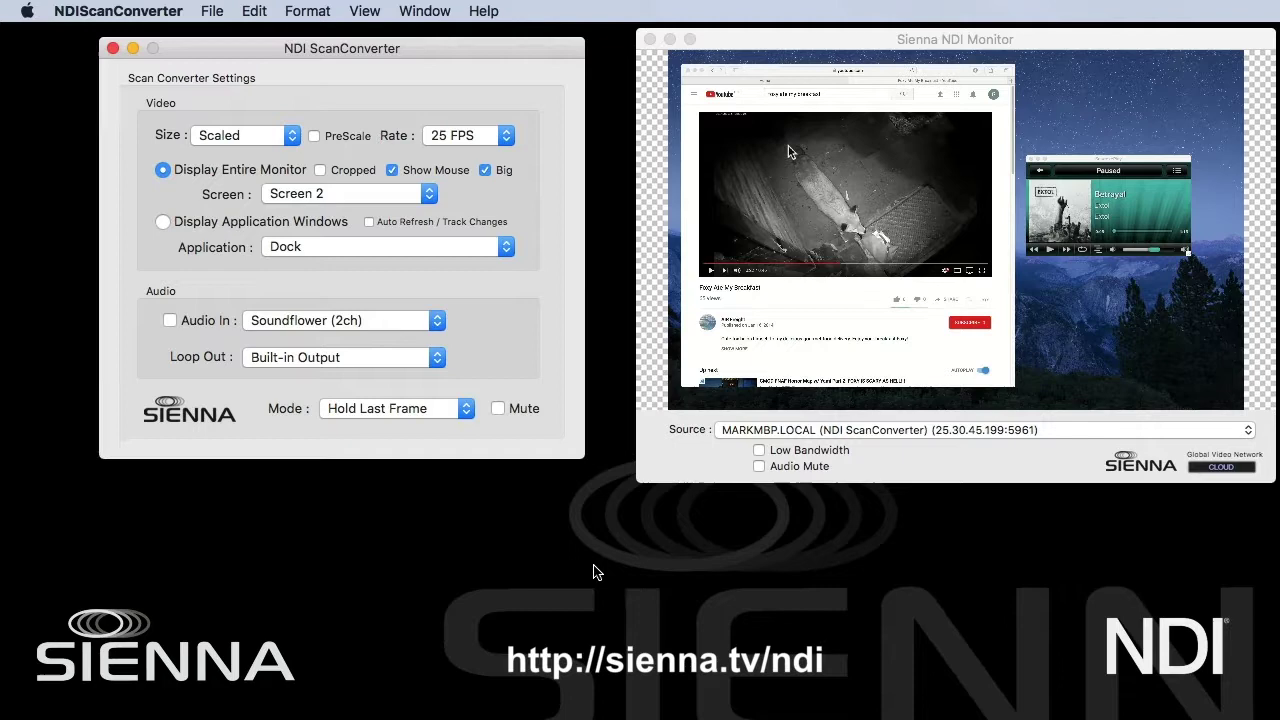
left_click(412, 410)
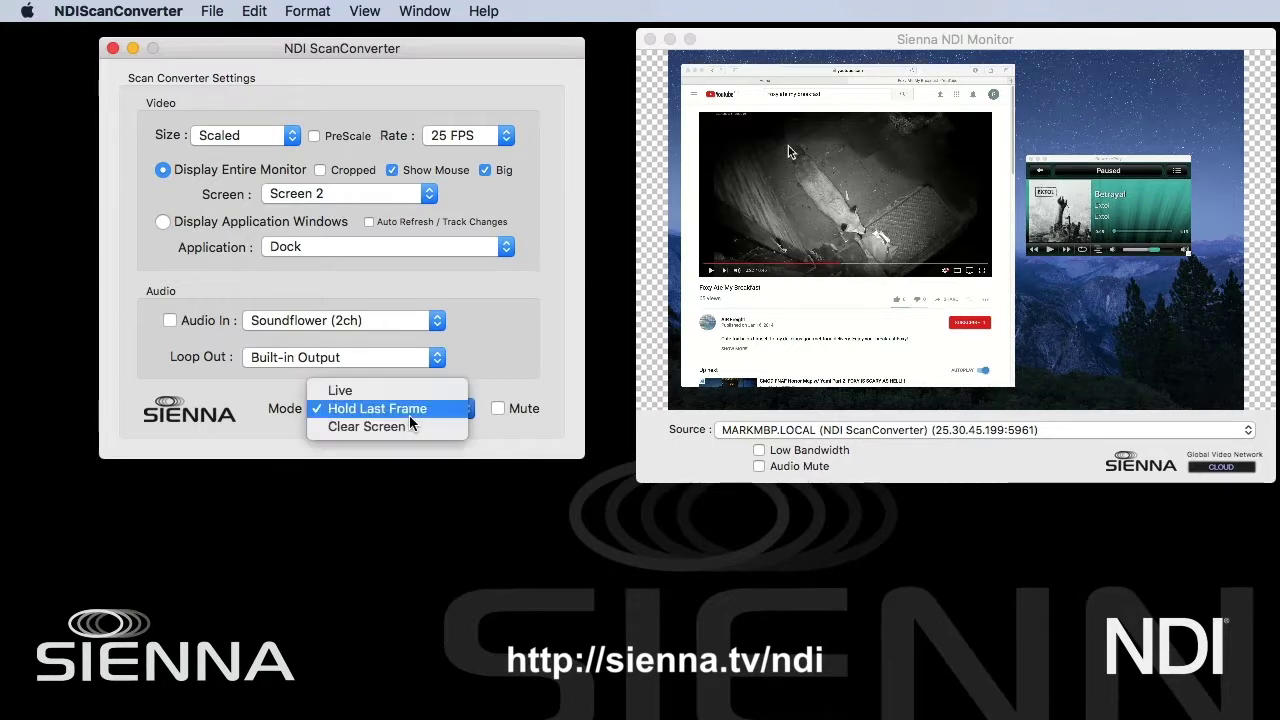
left_click(406, 428)
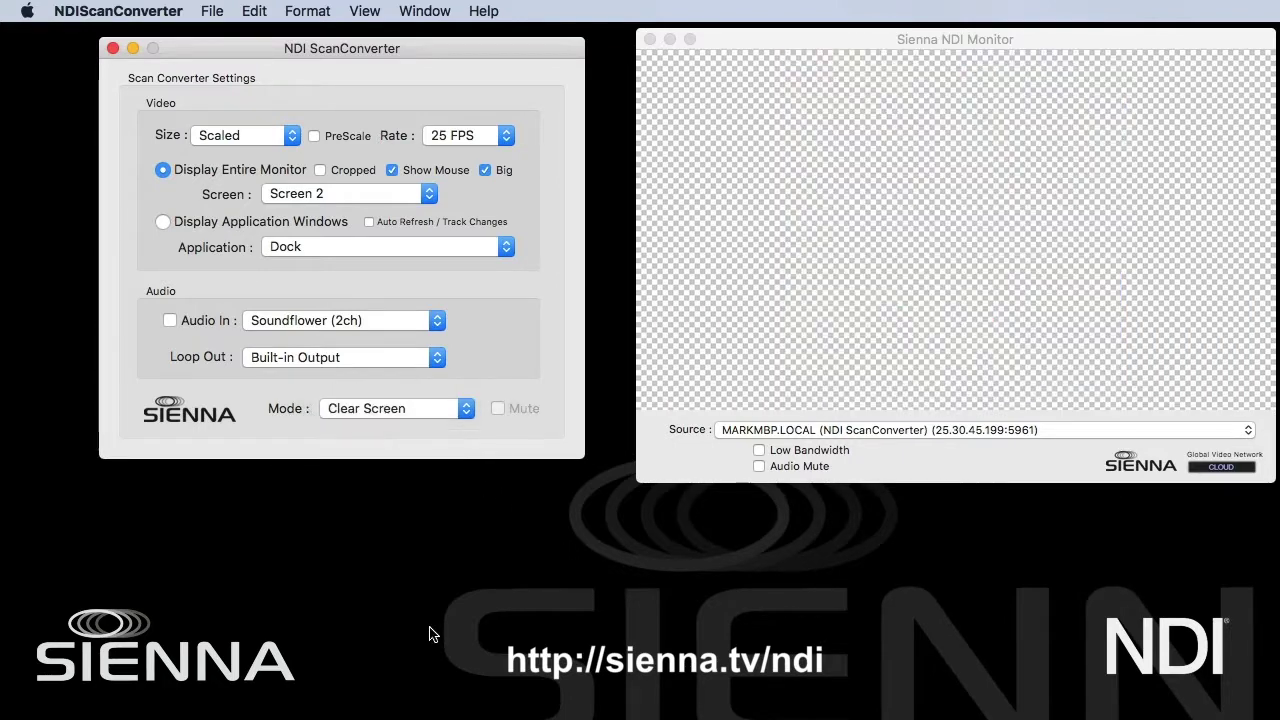
left_click(390, 407)
left_click(370, 373)
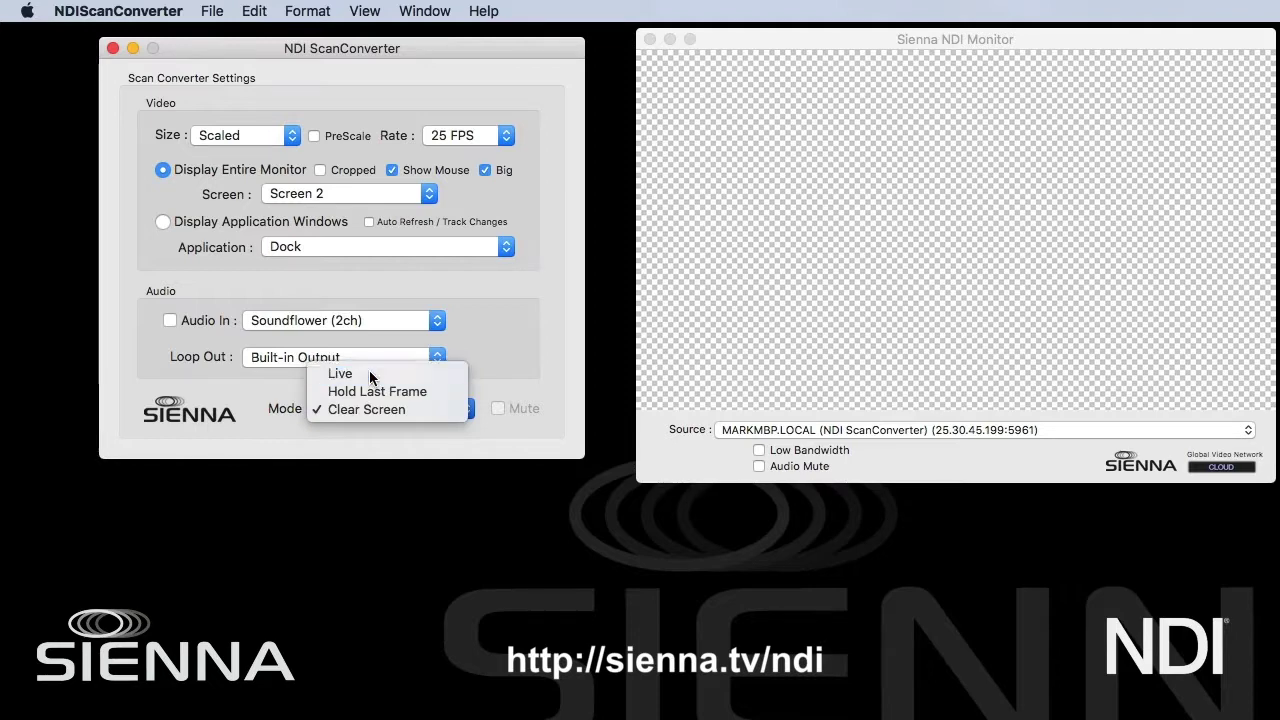